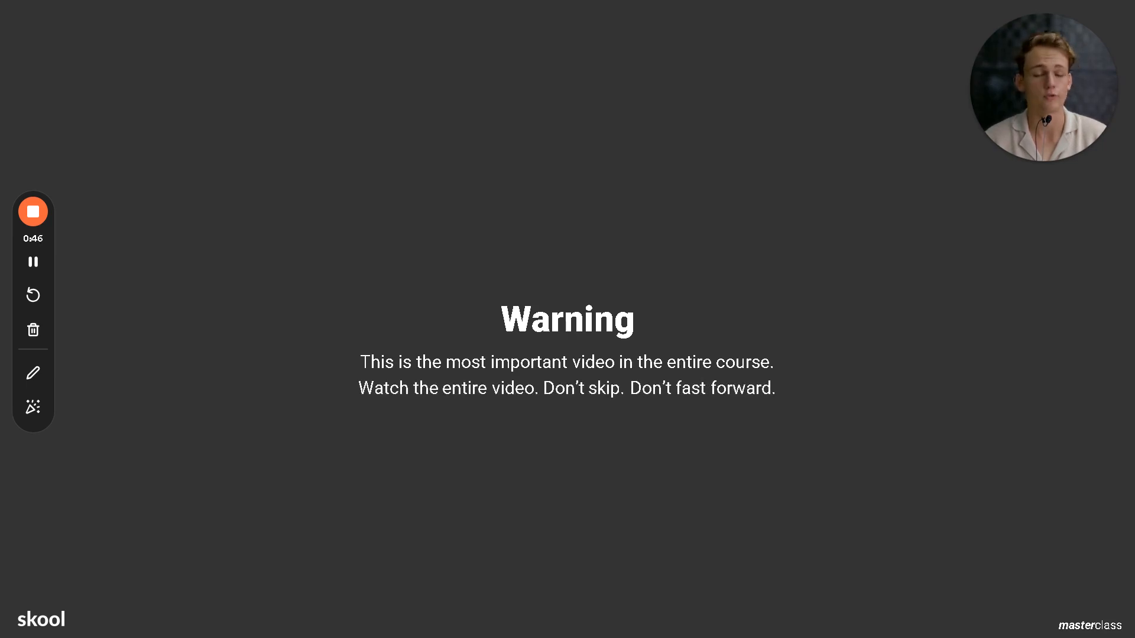
{"action": "key", "text": "Right"}
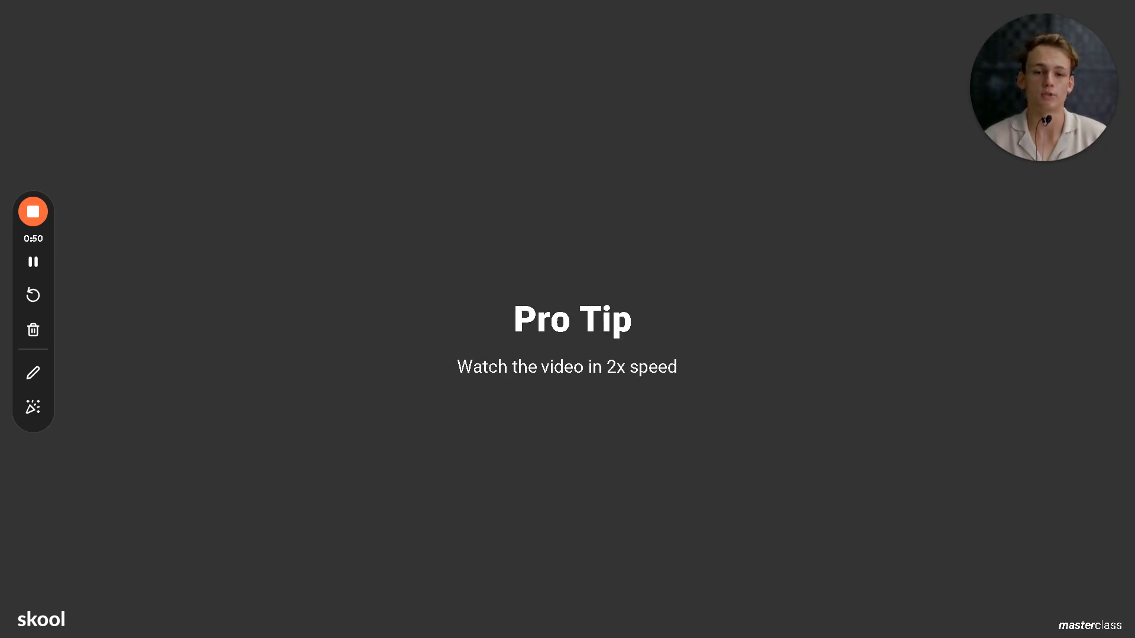
{"action": "key", "text": "Right"}
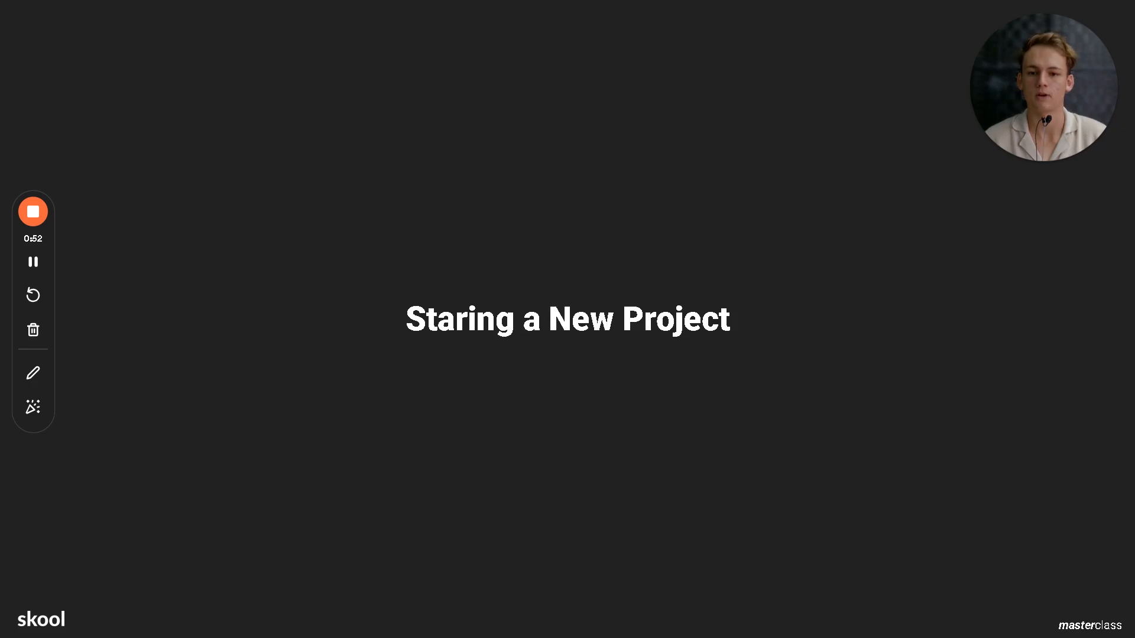
{"action": "key", "text": "Right"}
{"action": "key", "text": "Right"}
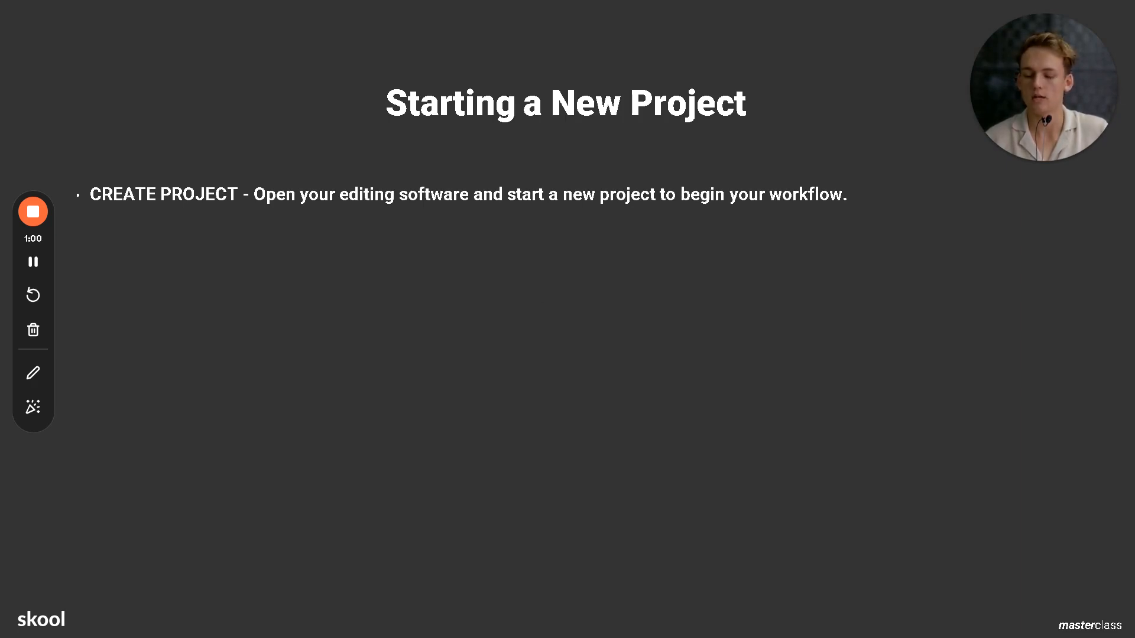
Switch to After Effects and create a new project from the home screen.
{"action": "key", "text": "super"}
{"action": "left_click", "coordinate": [359, 630]}
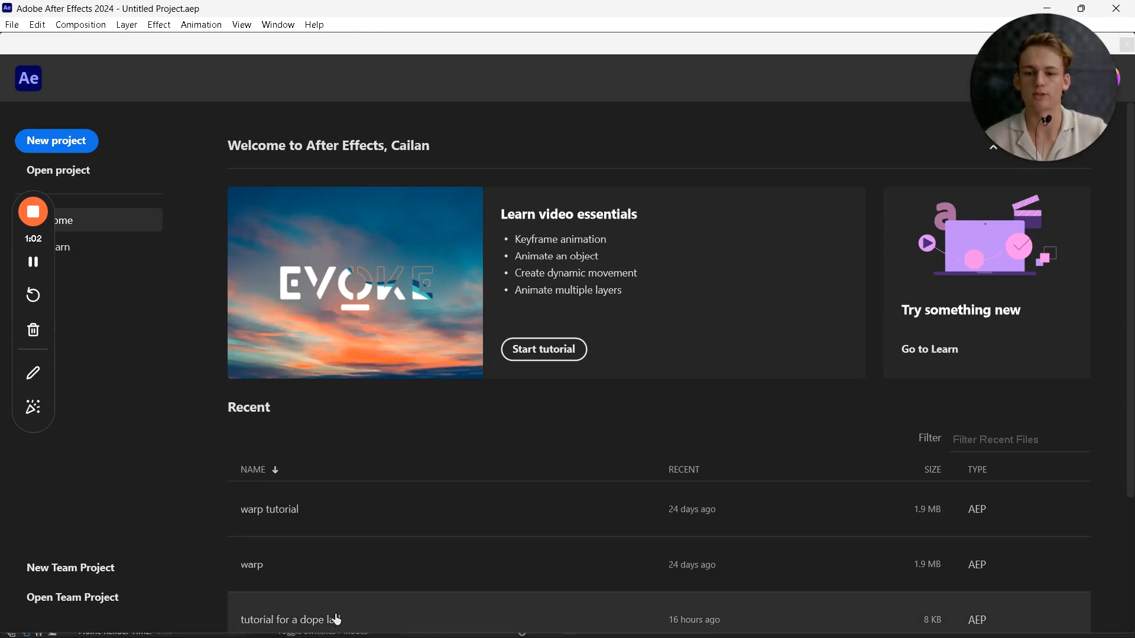
{"action": "left_click_drag", "start_coordinate": [1034, 112], "coordinate": [1077, 545]}
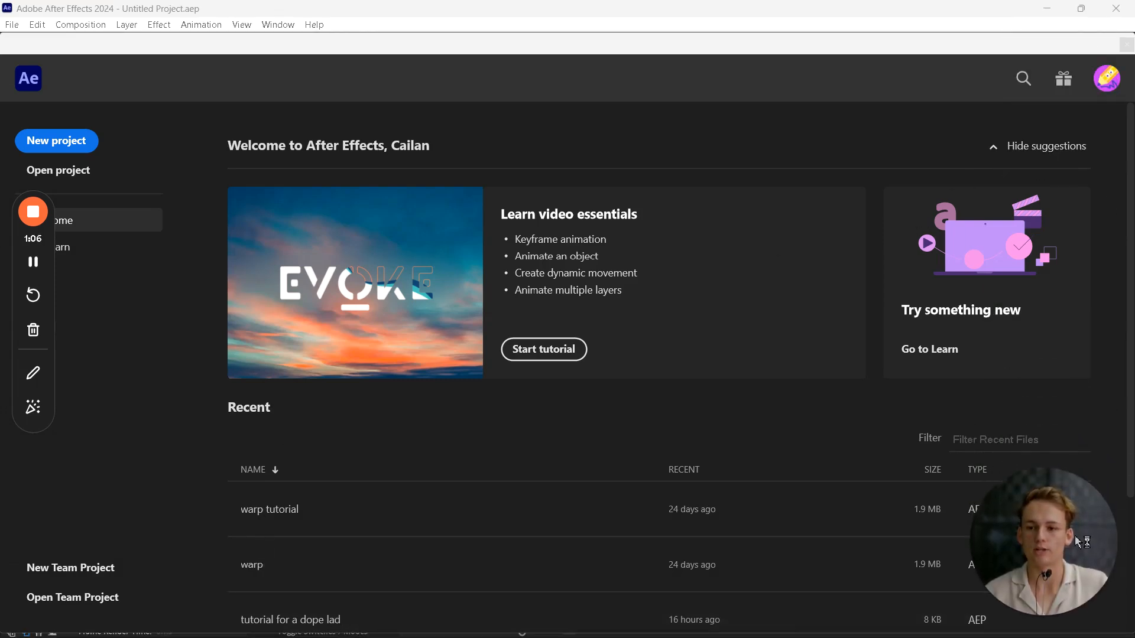
{"action": "left_click", "coordinate": [87, 142]}
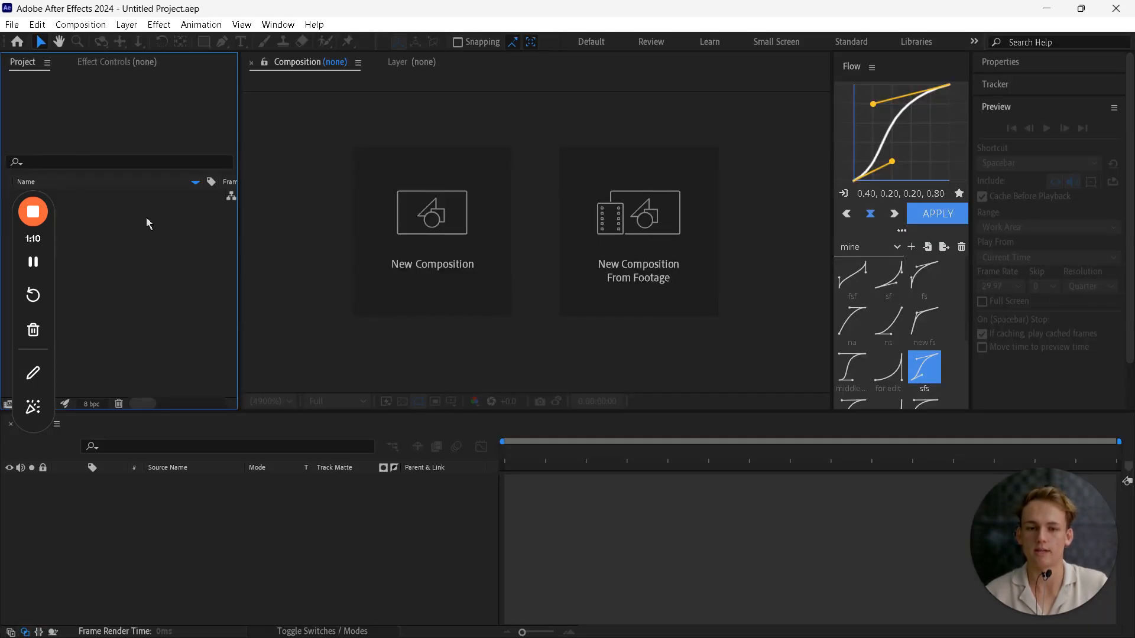
Change the workspace layout to Default.
{"action": "left_click", "coordinate": [277, 25]}
{"action": "mouse_move", "coordinate": [343, 41]}
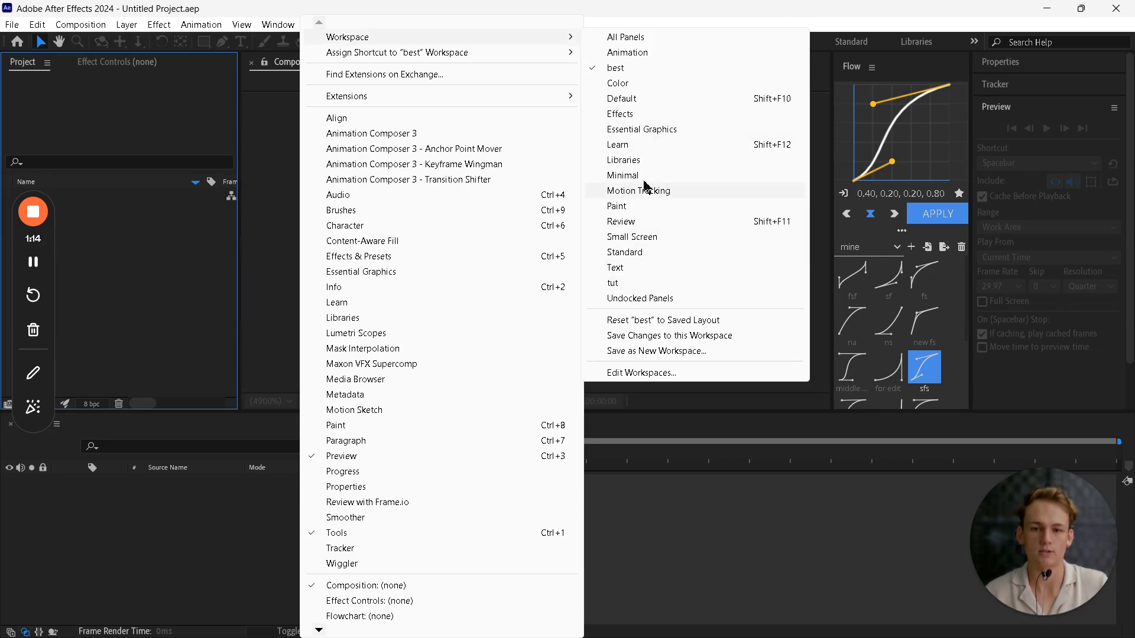
{"action": "left_click", "coordinate": [631, 117]}
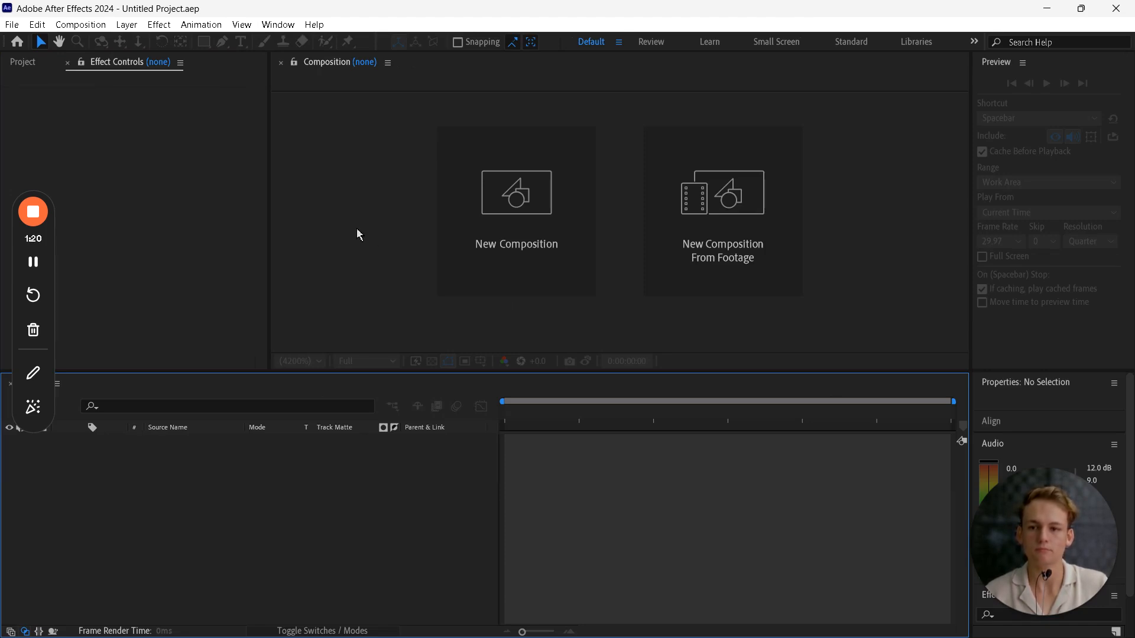
Go back to the home screen and close it again to return to the project.
{"action": "left_click", "coordinate": [22, 44]}
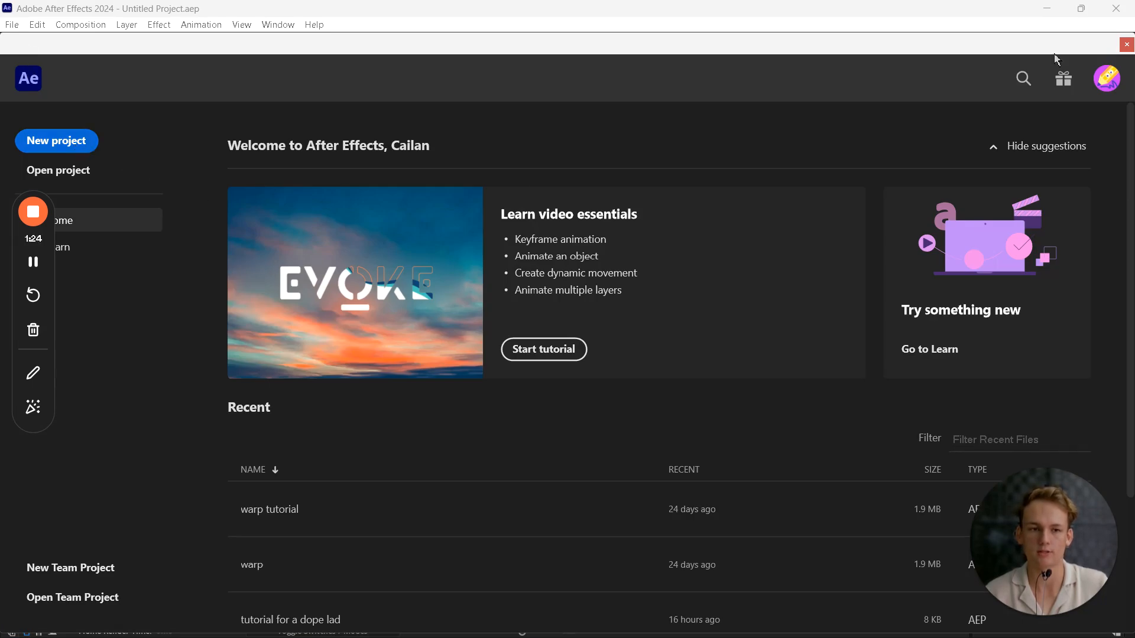
{"action": "left_click", "coordinate": [1127, 45]}
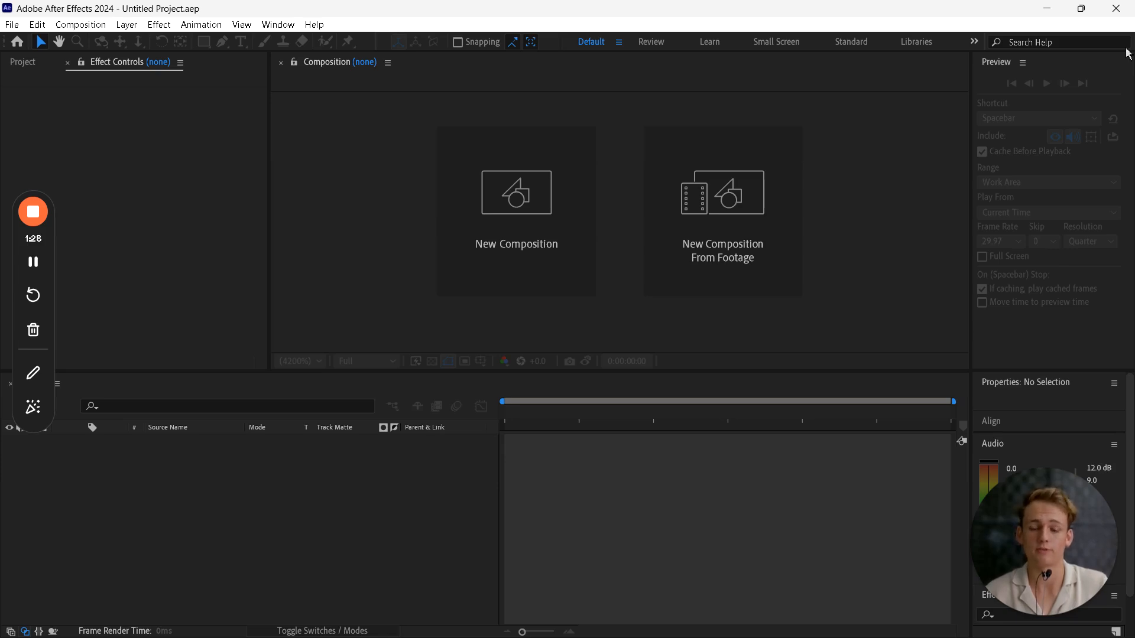
Switch to the running PowerPoint slide show and reveal the point about naming the project.
{"action": "key", "text": "super"}
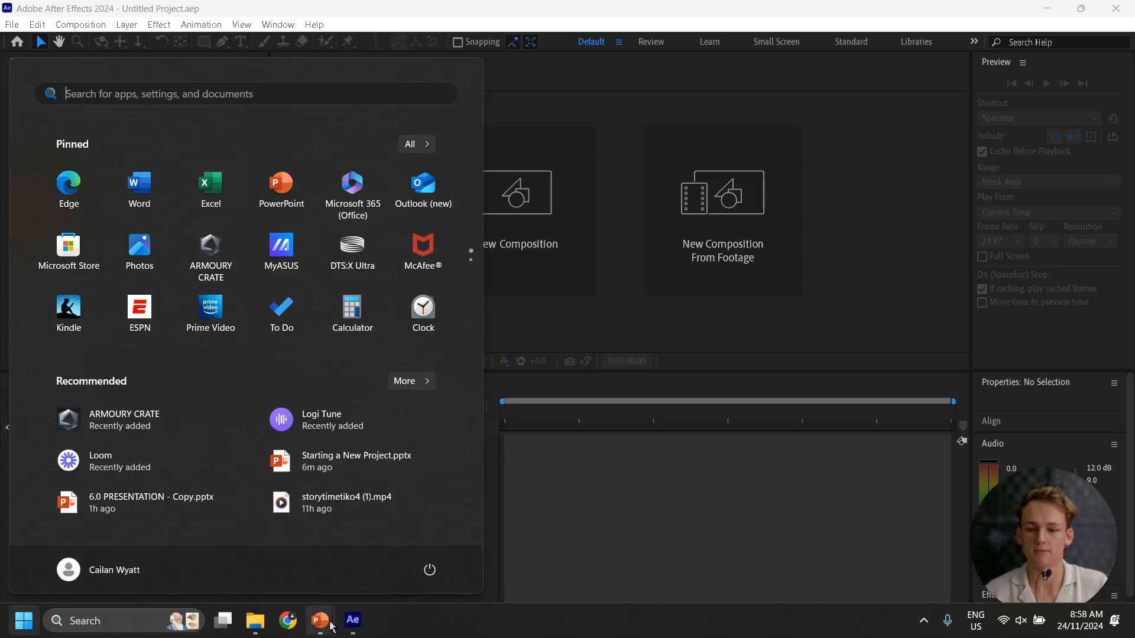
{"action": "mouse_move", "coordinate": [331, 627]}
{"action": "left_click", "coordinate": [393, 544]}
{"action": "key", "text": "Right"}
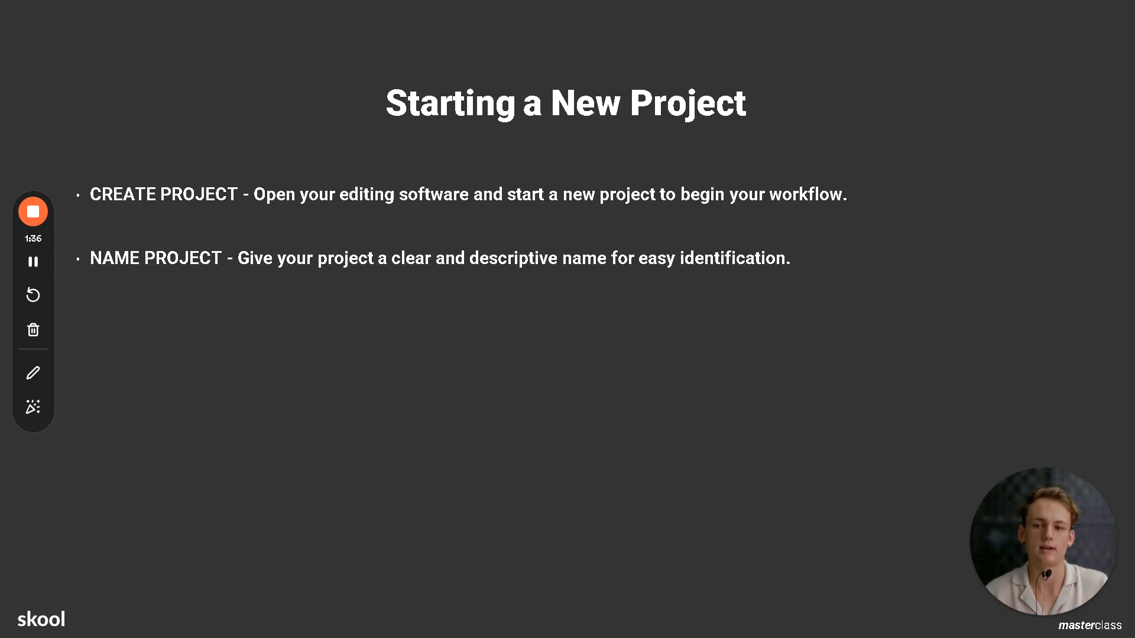
Switch to After Effects and start saving the project as a new file in the Desktop folder.
{"action": "key", "text": "super"}
{"action": "left_click", "coordinate": [362, 618]}
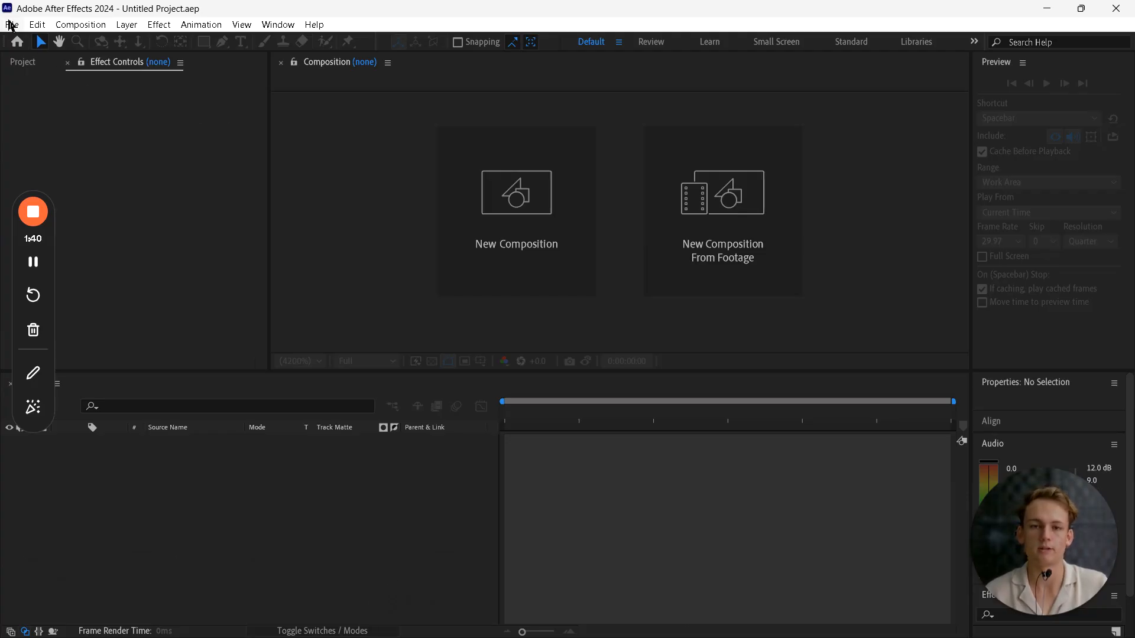
{"action": "left_click", "coordinate": [12, 26]}
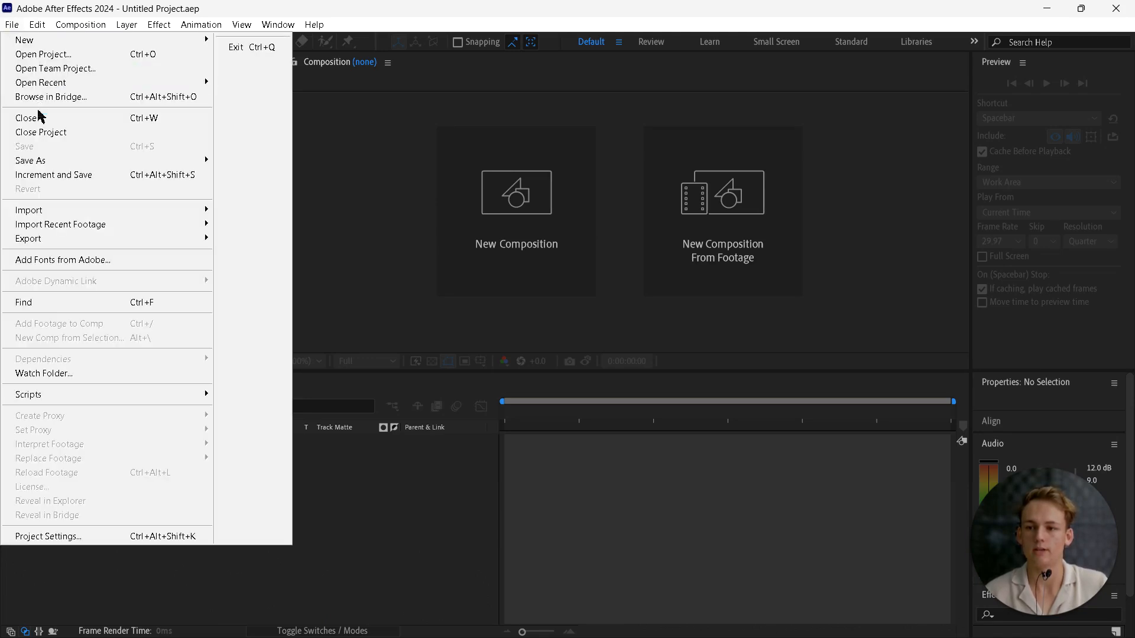
{"action": "mouse_move", "coordinate": [110, 163]}
{"action": "left_click", "coordinate": [242, 161]}
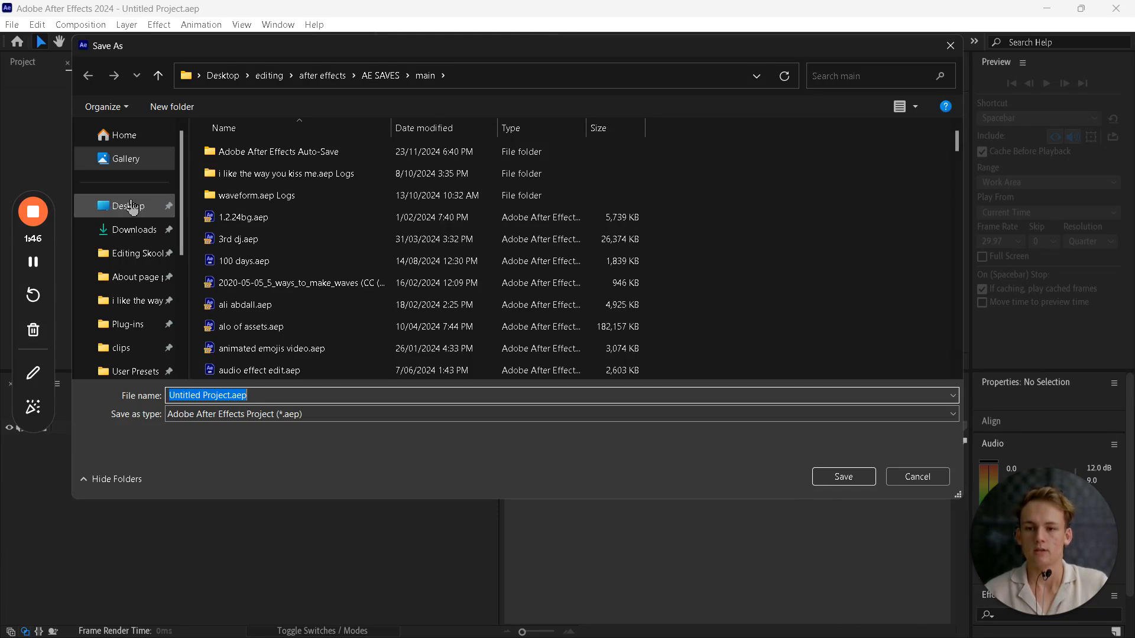
{"action": "left_click", "coordinate": [131, 207]}
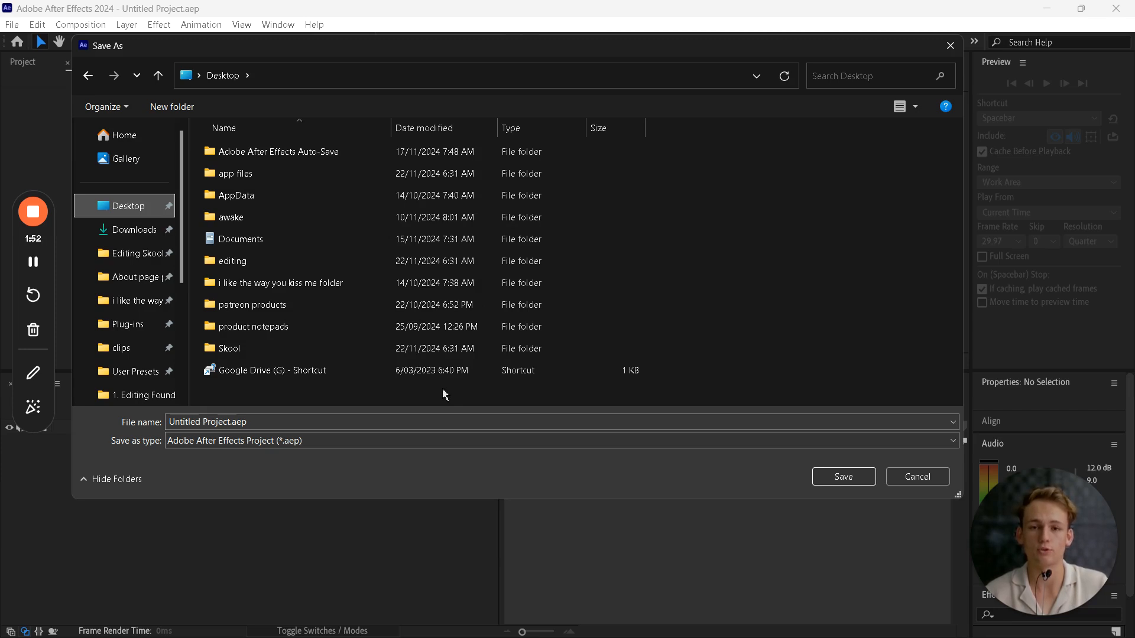
Name the project file "Tutorial video.aep" and save it.
{"action": "left_click", "coordinate": [234, 426]}
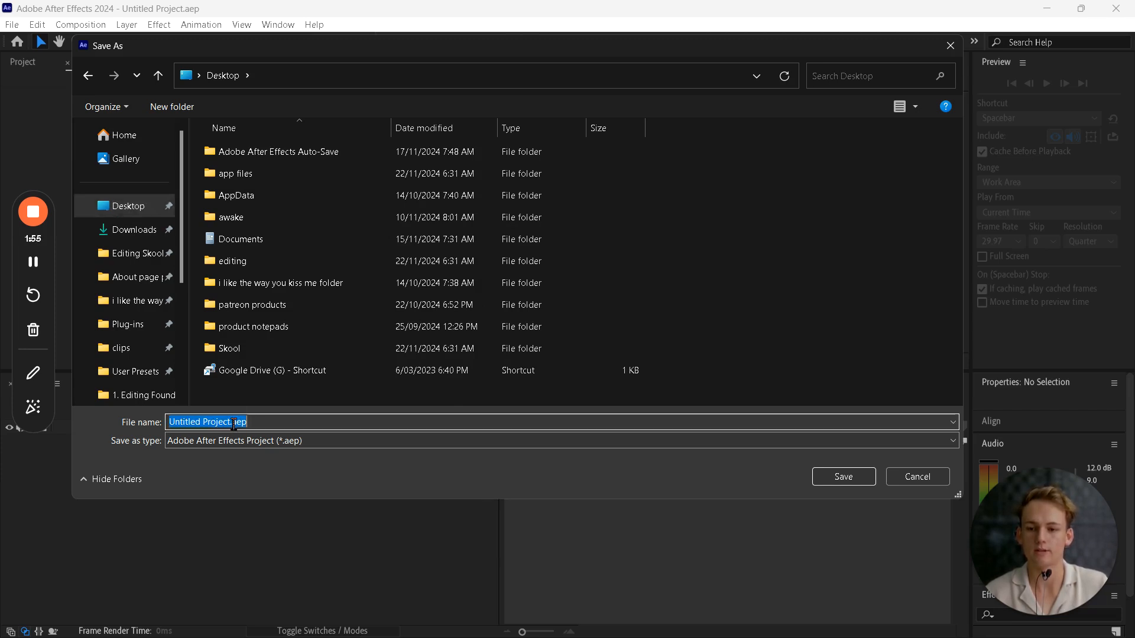
{"action": "left_click", "coordinate": [231, 425]}
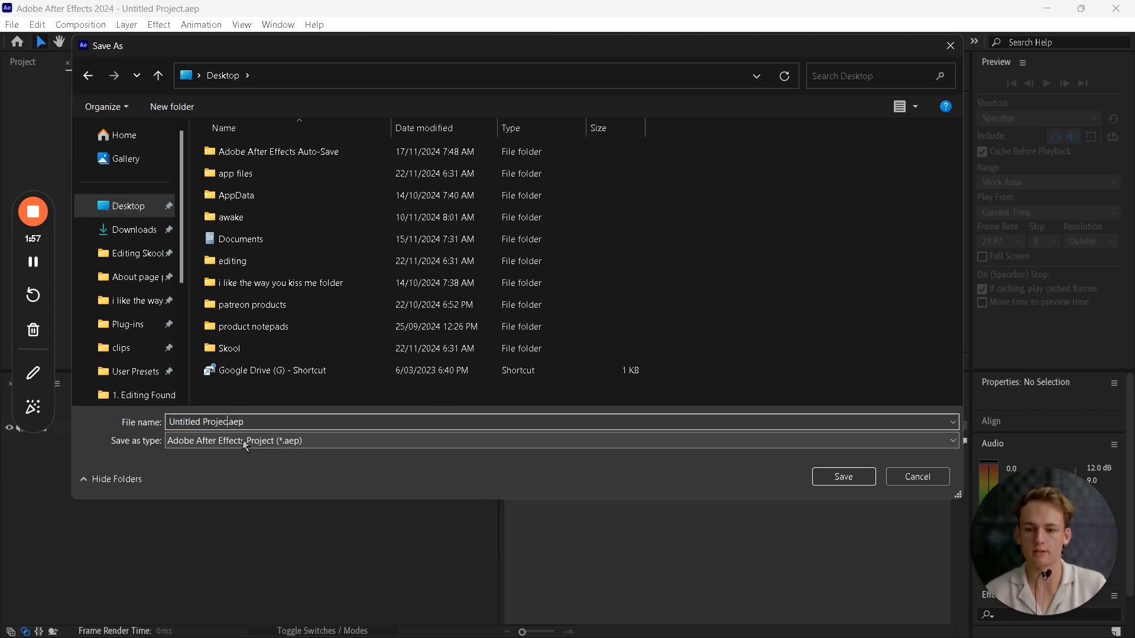
{"action": "key", "text": "BackSpace"}
{"action": "key", "text": "BackSpace"}
{"action": "key", "text": "BackSpace"}
{"action": "key", "text": "BackSpace"}
{"action": "key", "text": "BackSpace"}
{"action": "key", "text": "BackSpace"}
{"action": "key", "text": "BackSpace"}
{"action": "key", "text": "BackSpace"}
{"action": "key", "text": "BackSpace"}
{"action": "key", "text": "BackSpace"}
{"action": "key", "text": "BackSpace"}
{"action": "key", "text": "BackSpace"}
{"action": "key", "text": "BackSpace"}
{"action": "key", "text": "BackSpace"}
{"action": "key", "text": "BackSpace"}
{"action": "key", "text": "BackSpace"}
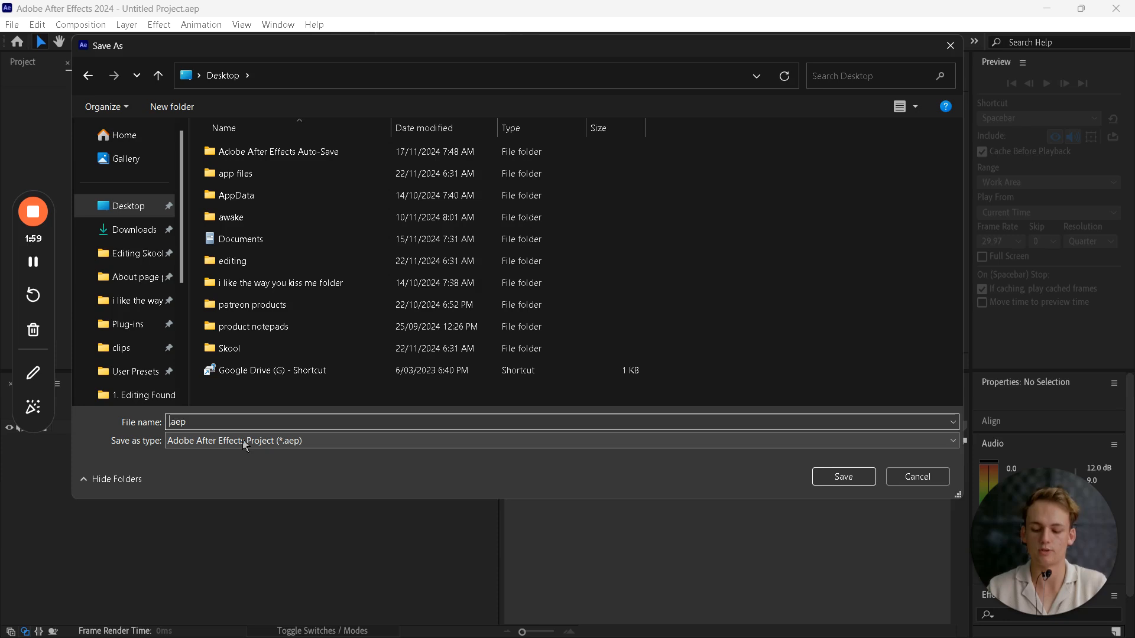
{"action": "type", "text": "Tutorial vid"}
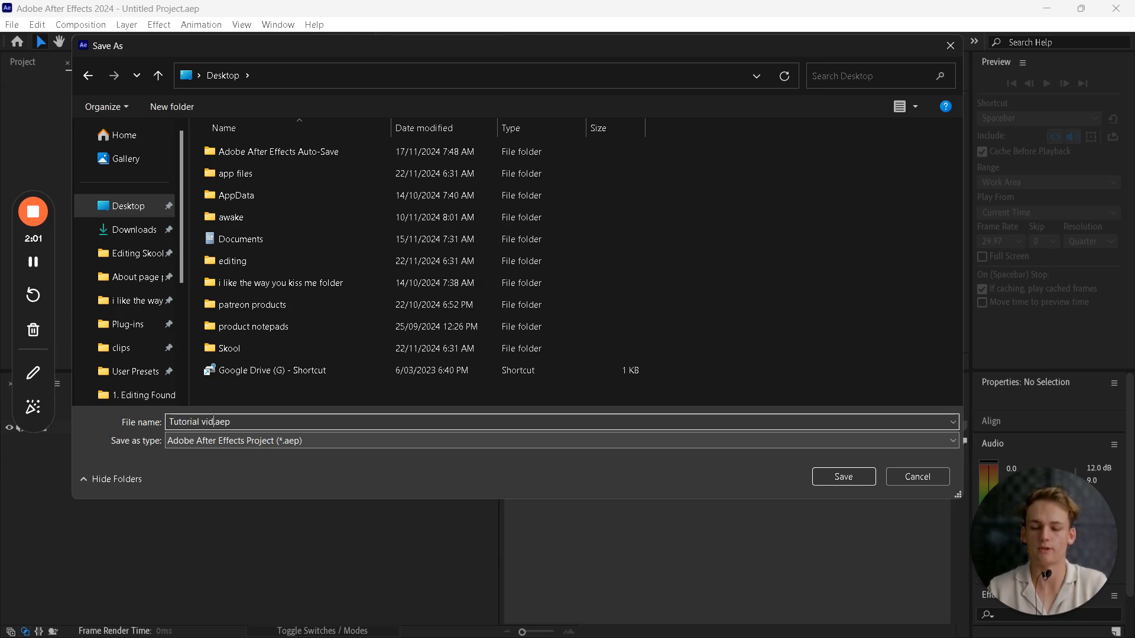
{"action": "type", "text": "eo"}
{"action": "key", "text": "Return"}
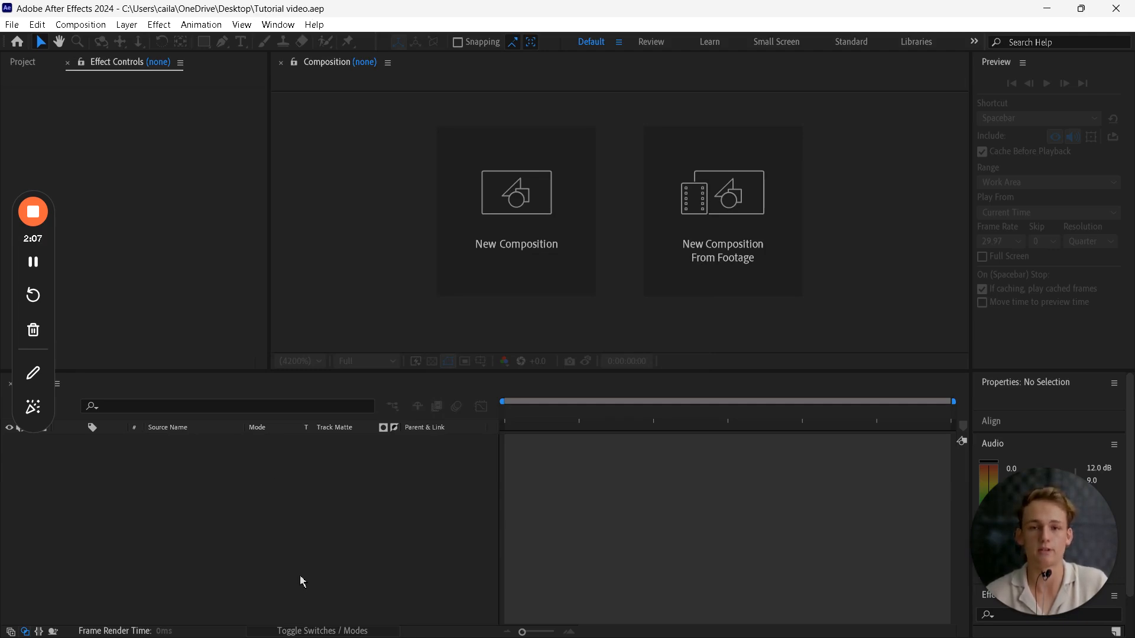
Switch to the PowerPoint slide show and reveal the point about project settings.
{"action": "key", "text": "super"}
{"action": "mouse_move", "coordinate": [319, 620]}
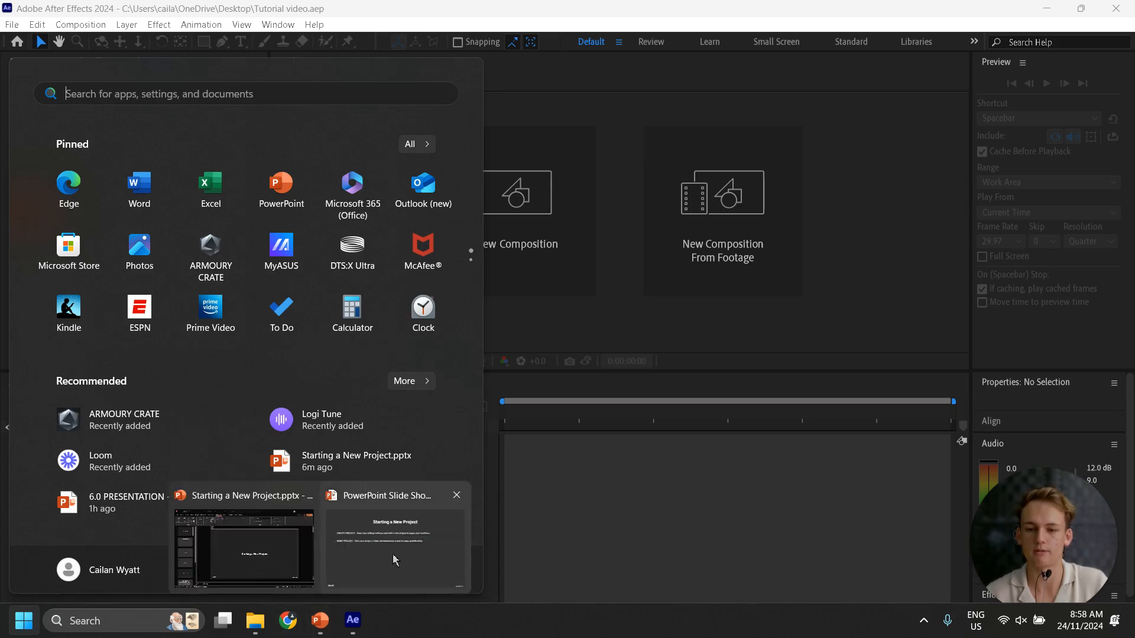
{"action": "left_click", "coordinate": [395, 560]}
{"action": "left_click", "coordinate": [501, 354]}
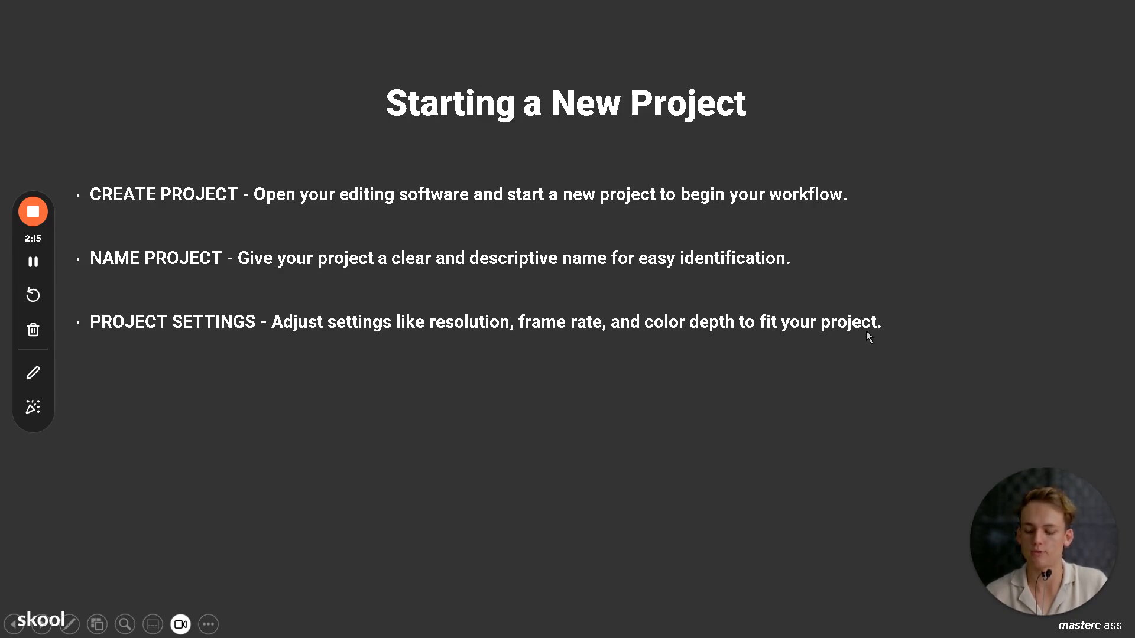
Switch back to After Effects and put the focus on the empty composition viewer.
{"action": "key", "text": "super"}
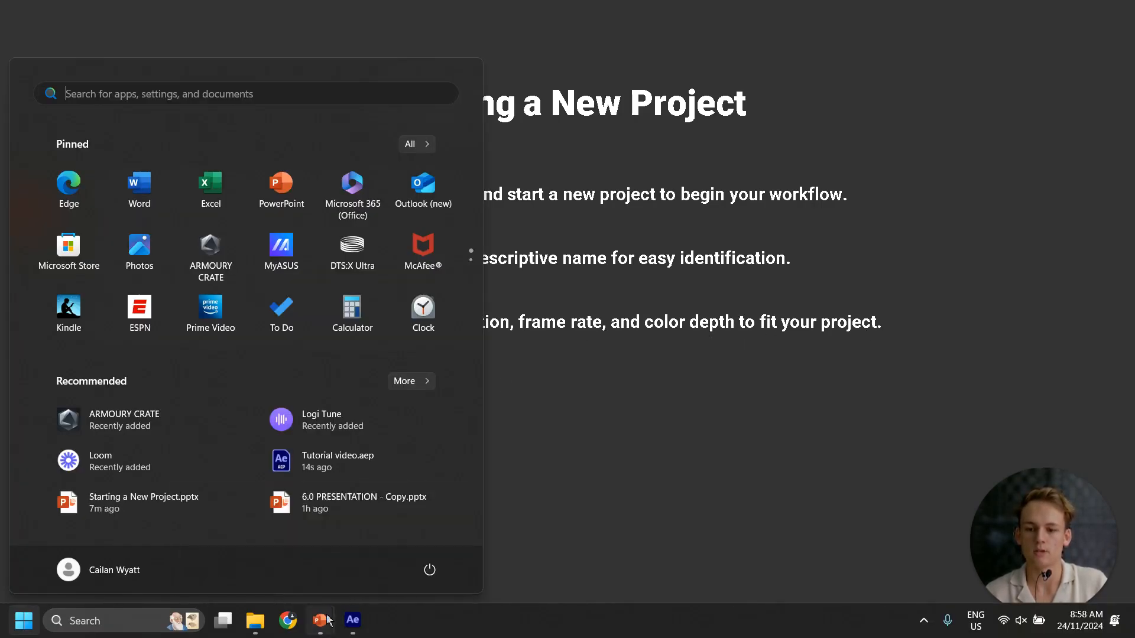
{"action": "left_click", "coordinate": [353, 620]}
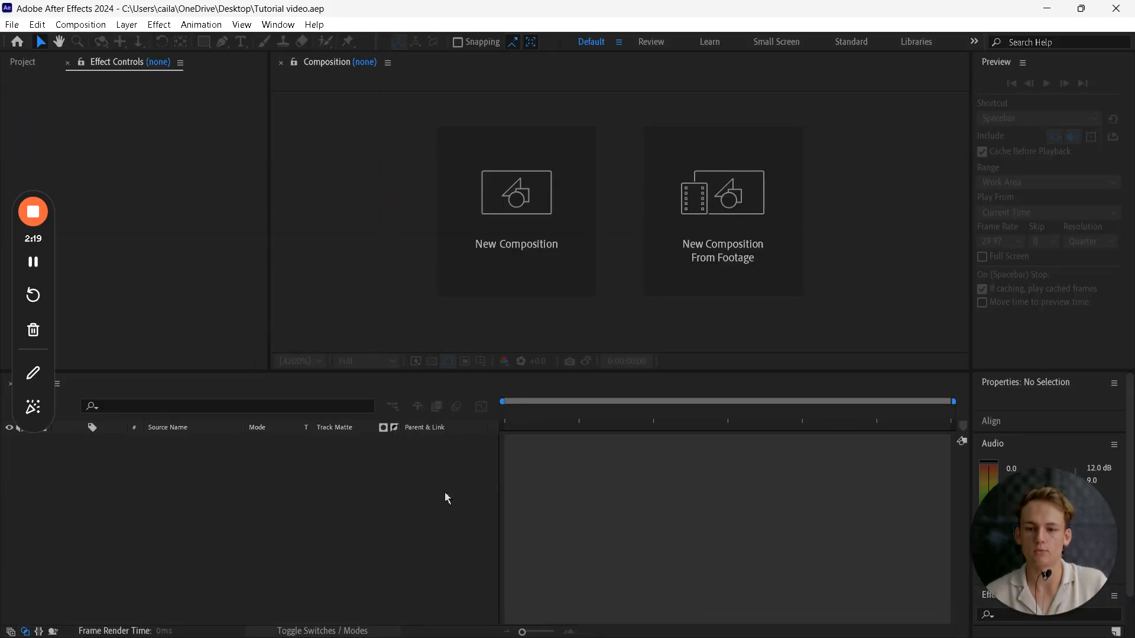
{"action": "left_click", "coordinate": [248, 213]}
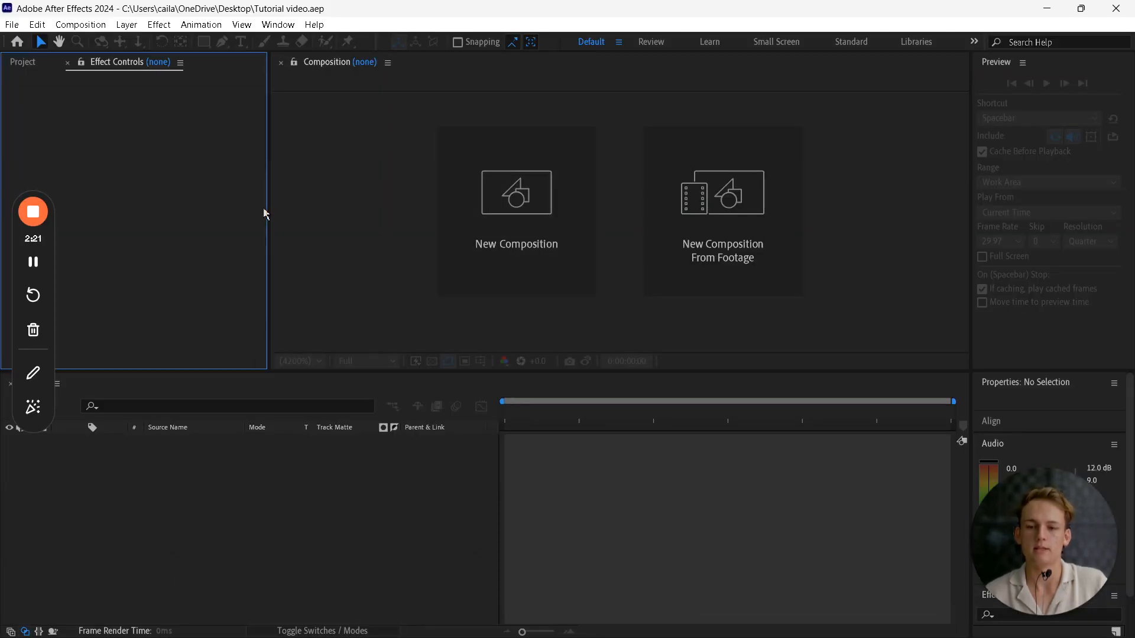
{"action": "left_click", "coordinate": [310, 210]}
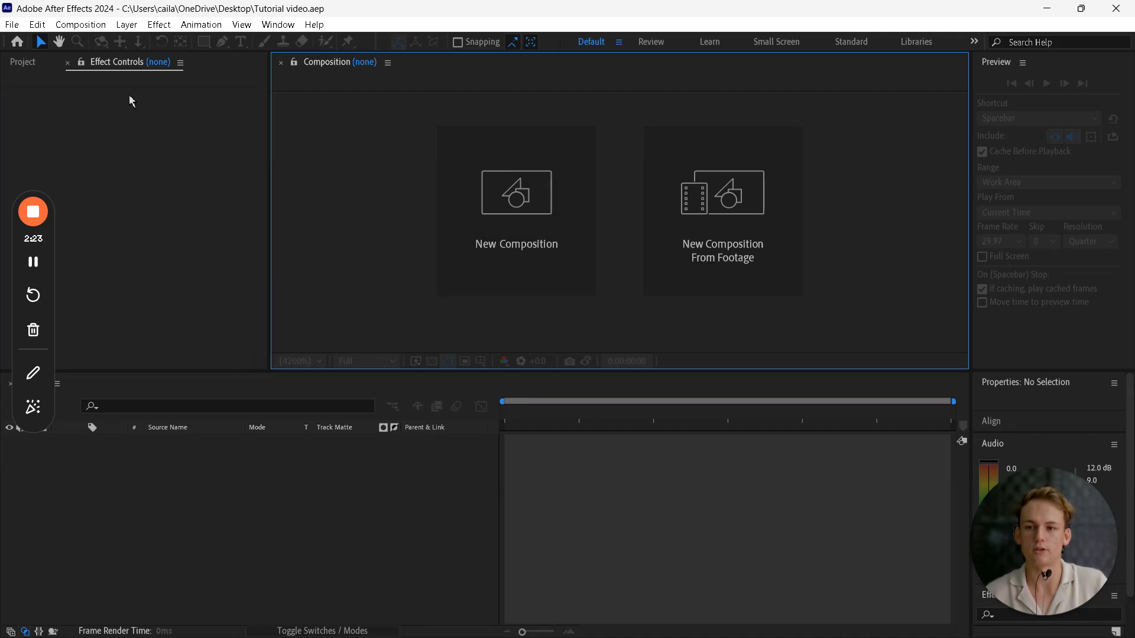
{"action": "left_click", "coordinate": [80, 27]}
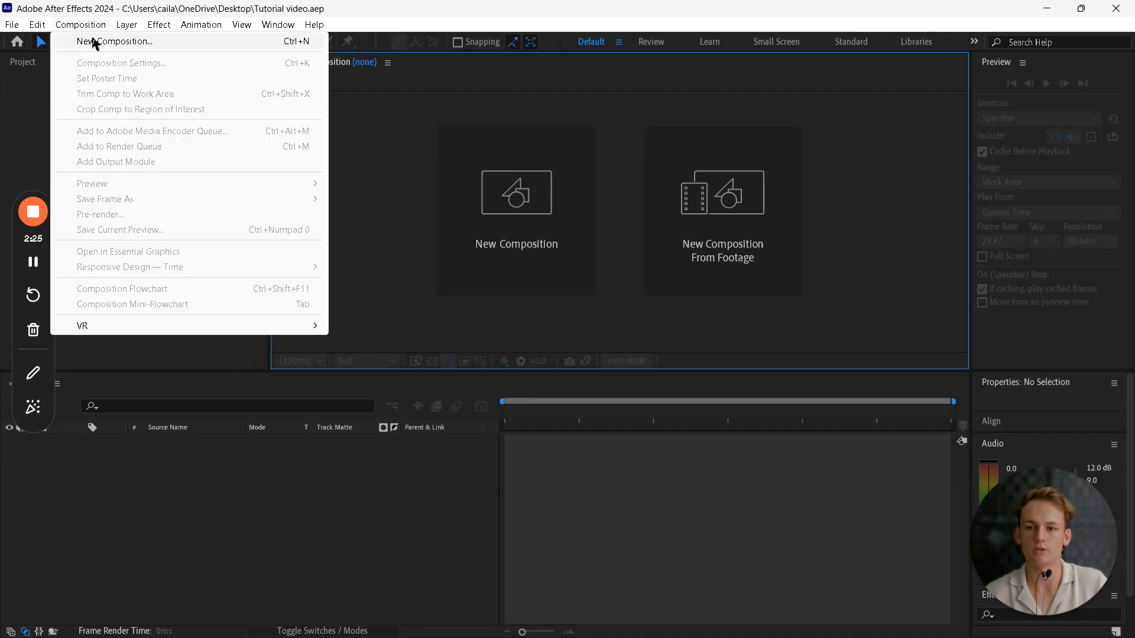
{"action": "left_click", "coordinate": [431, 201]}
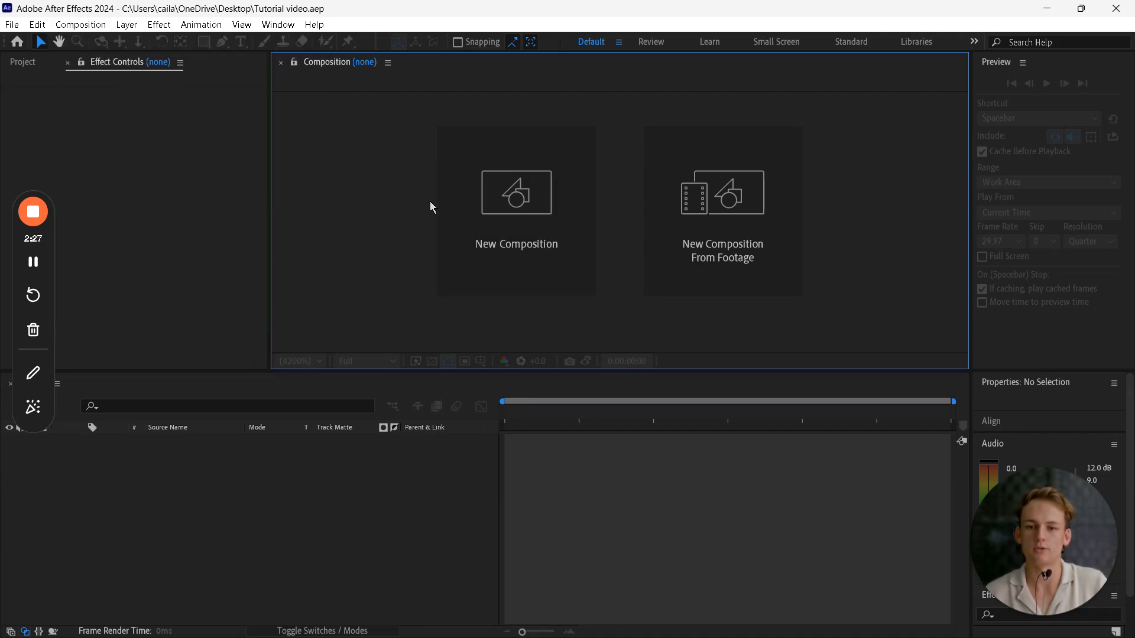
{"action": "left_click", "coordinate": [486, 257]}
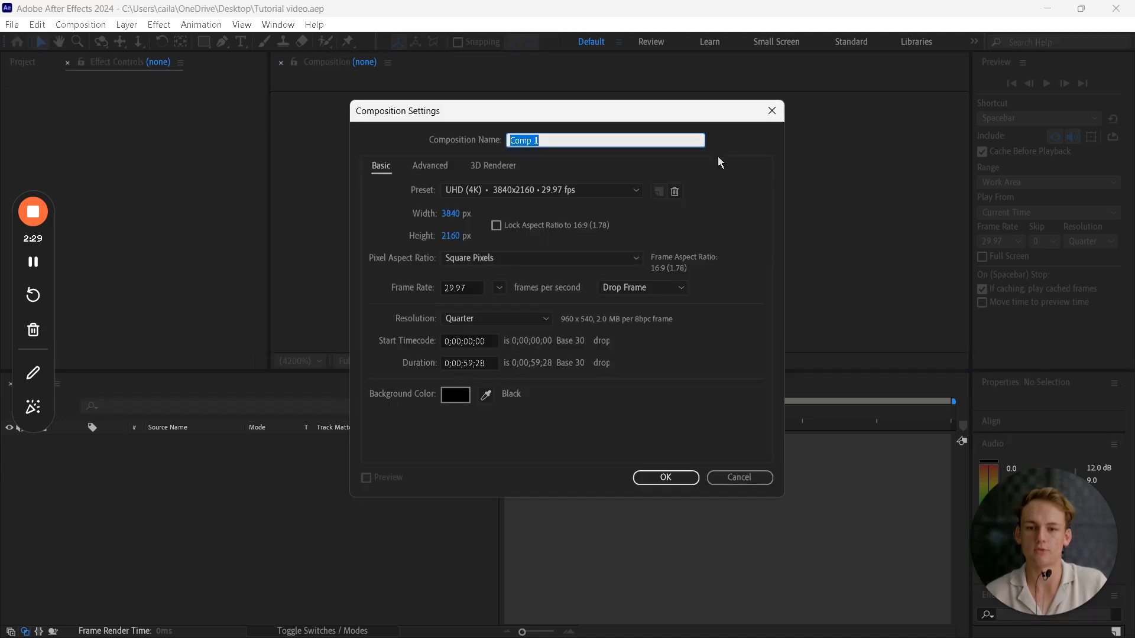
{"action": "left_click", "coordinate": [773, 109]}
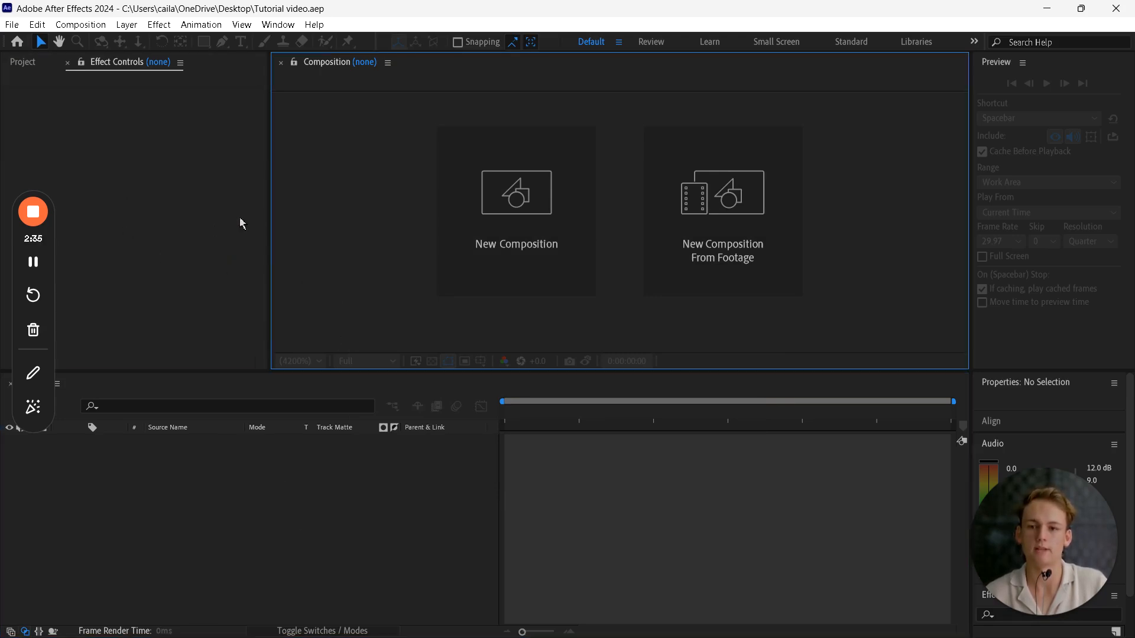
Start a new composition and name it "main comp".
{"action": "left_click", "coordinate": [509, 234]}
{"action": "type", "text": "main comp"}
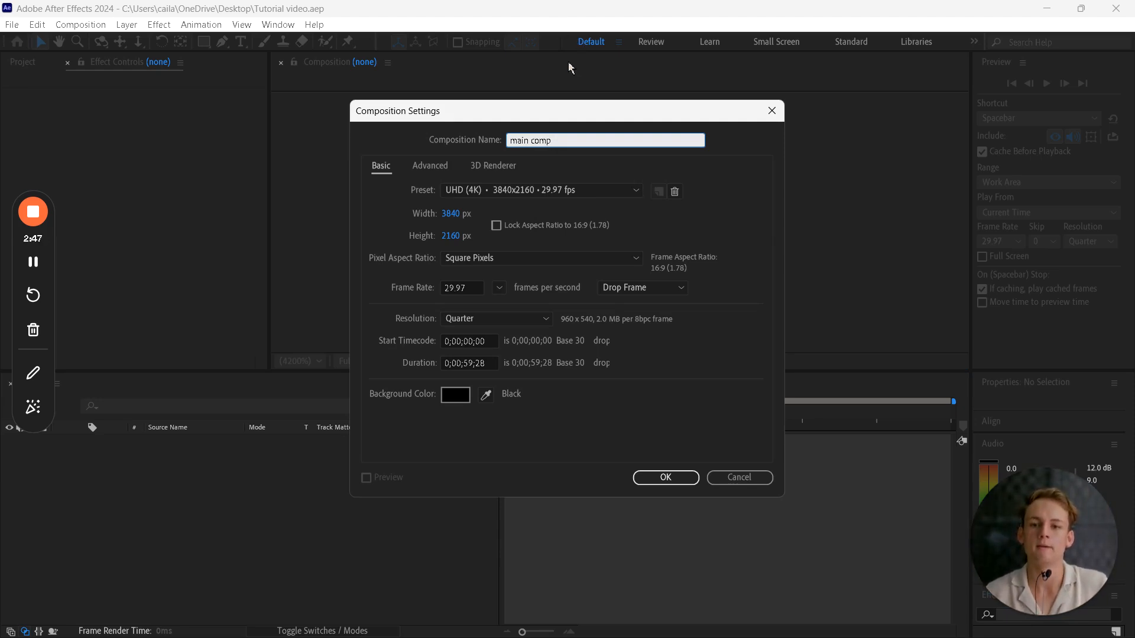
{"action": "left_click", "coordinate": [412, 197]}
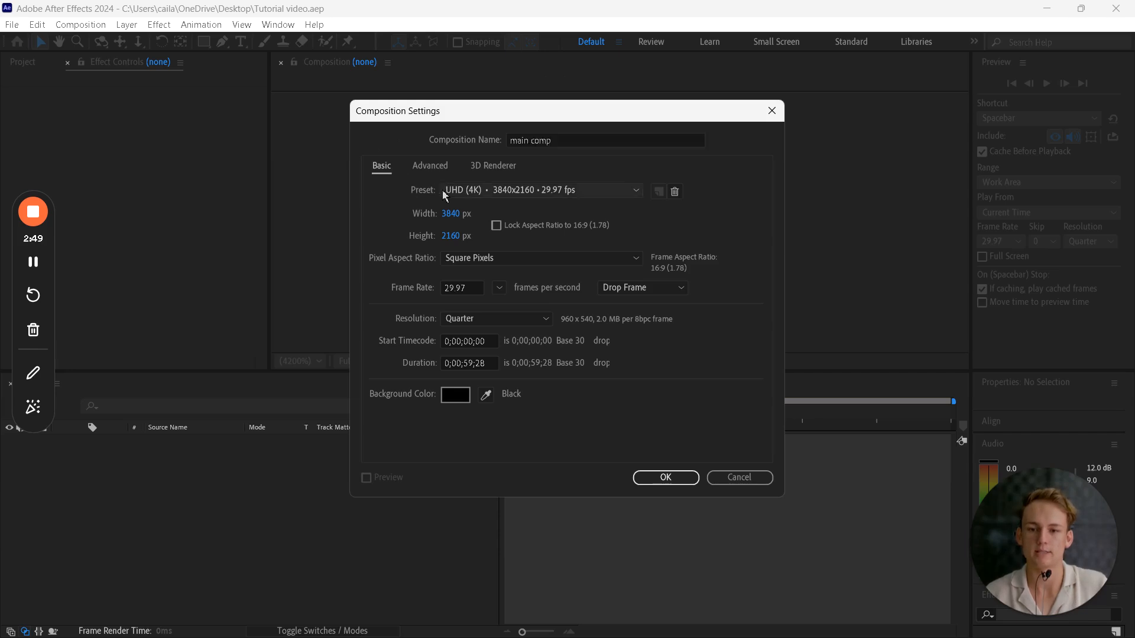
Try the HD 1920x1080 24 fps, Social Media Square, Social Media Portrait HD and UHD (4K) 29.97 fps presets for the composition.
{"action": "left_click", "coordinate": [587, 191]}
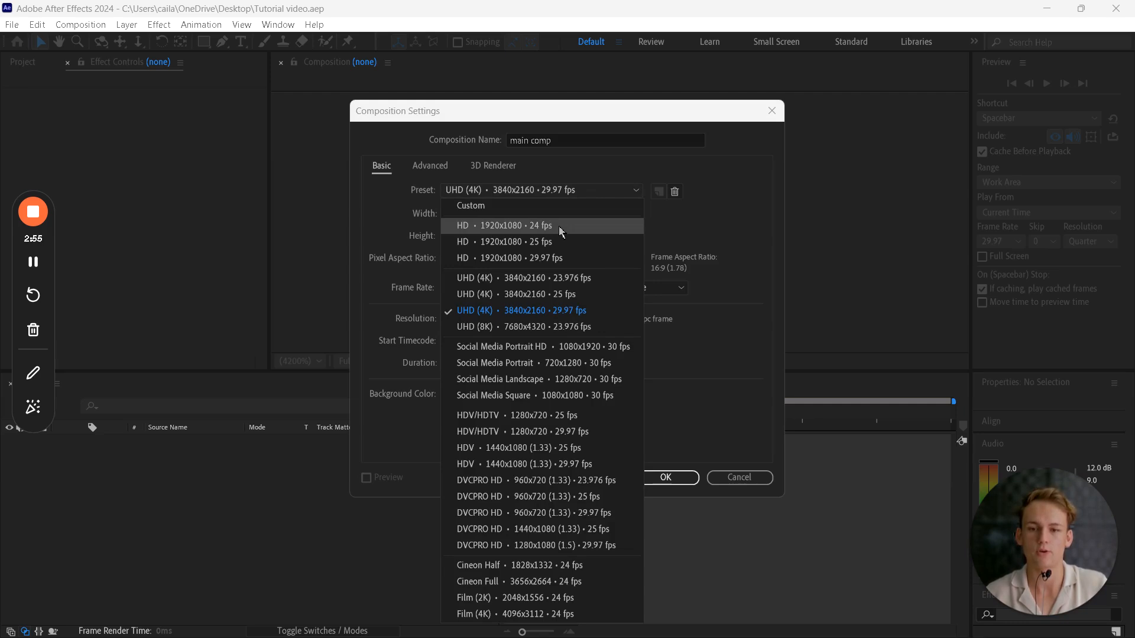
{"action": "left_click", "coordinate": [561, 228]}
{"action": "left_click", "coordinate": [578, 194]}
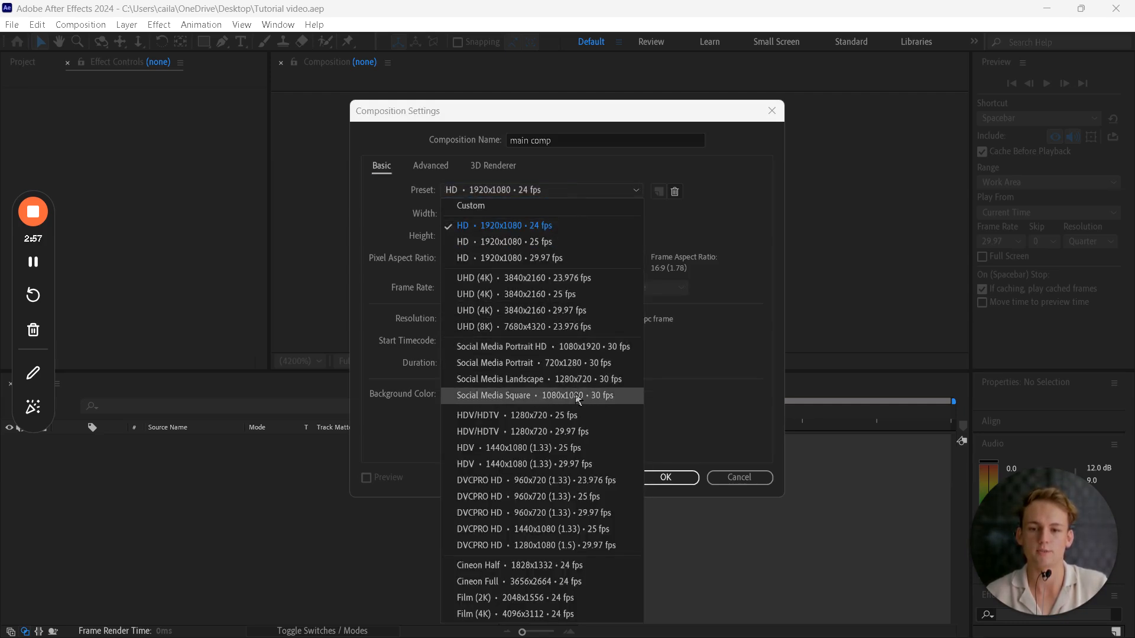
{"action": "left_click", "coordinate": [577, 398]}
{"action": "left_click", "coordinate": [580, 195]}
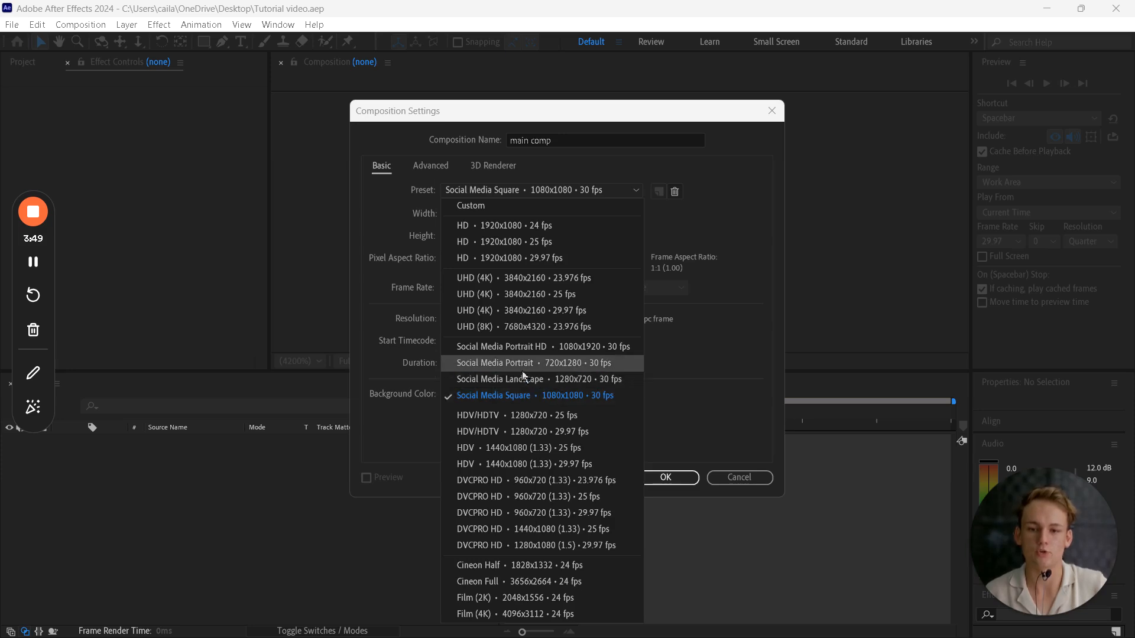
{"action": "left_click", "coordinate": [523, 349]}
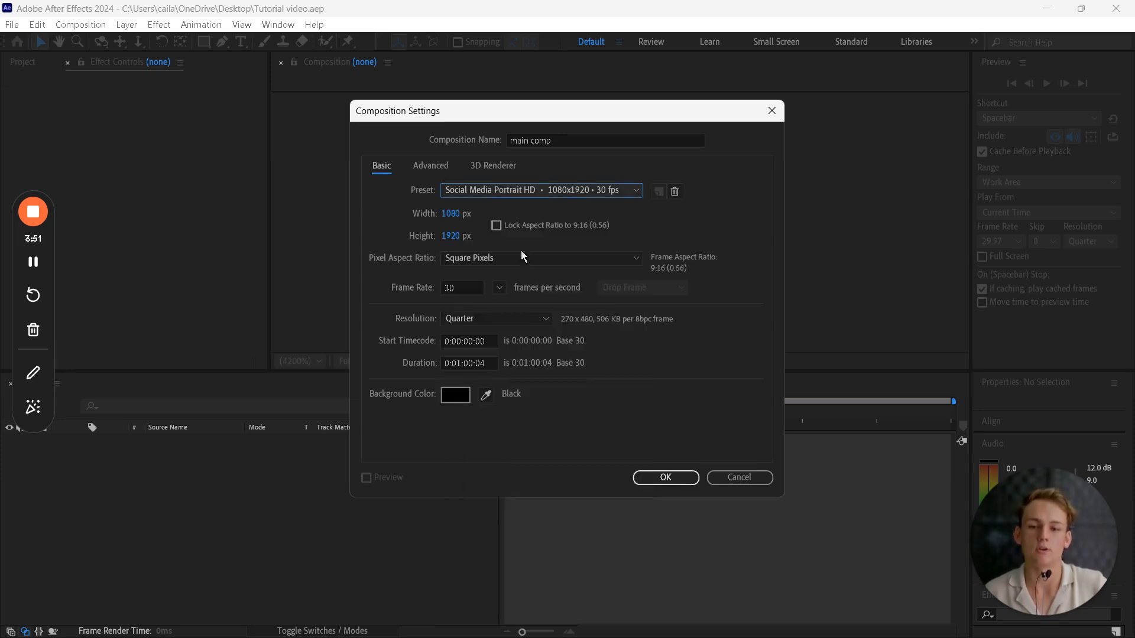
{"action": "left_click", "coordinate": [541, 191]}
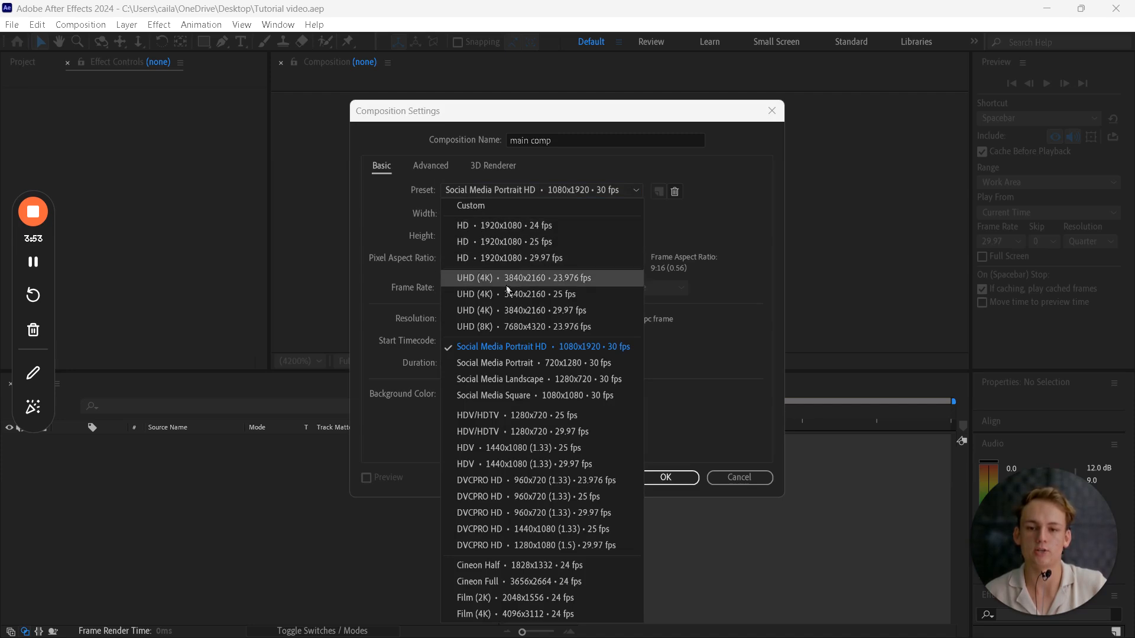
{"action": "left_click", "coordinate": [508, 310]}
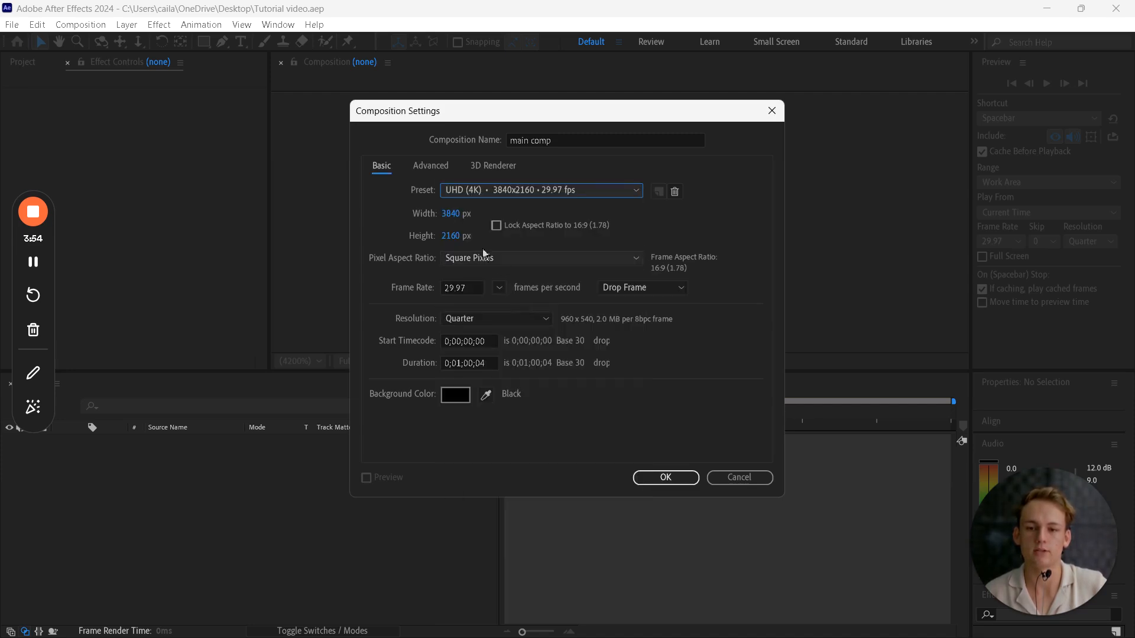
Apply the Social Media Portrait HD 1080x1920 30 fps preset and select a frame rate of 30.
{"action": "left_click", "coordinate": [517, 197]}
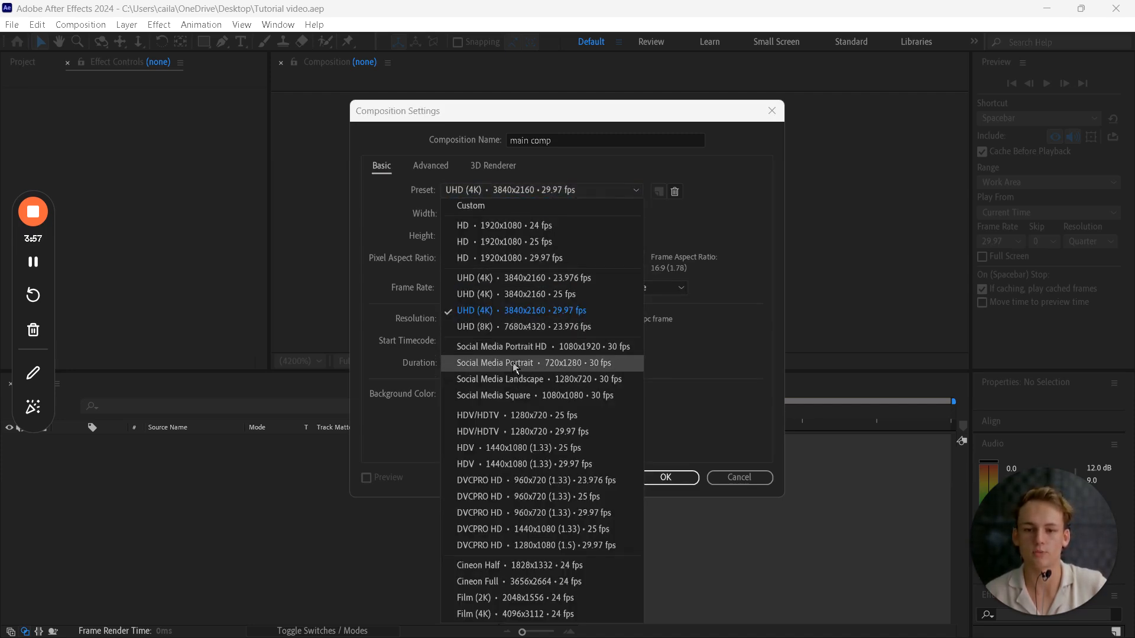
{"action": "left_click", "coordinate": [522, 347]}
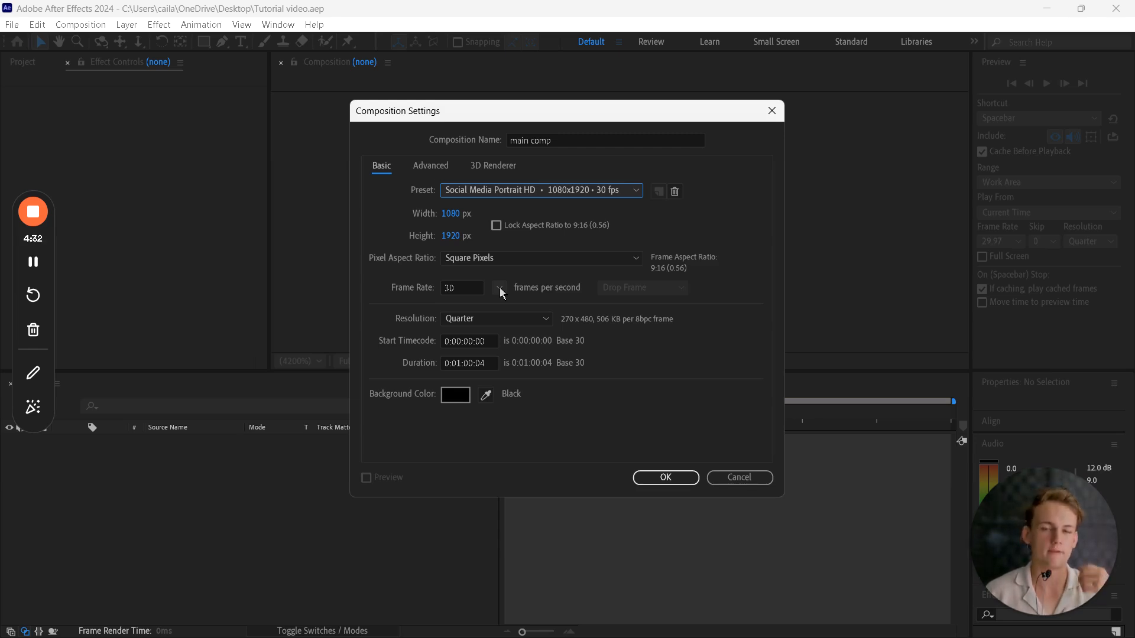
{"action": "left_click", "coordinate": [499, 289]}
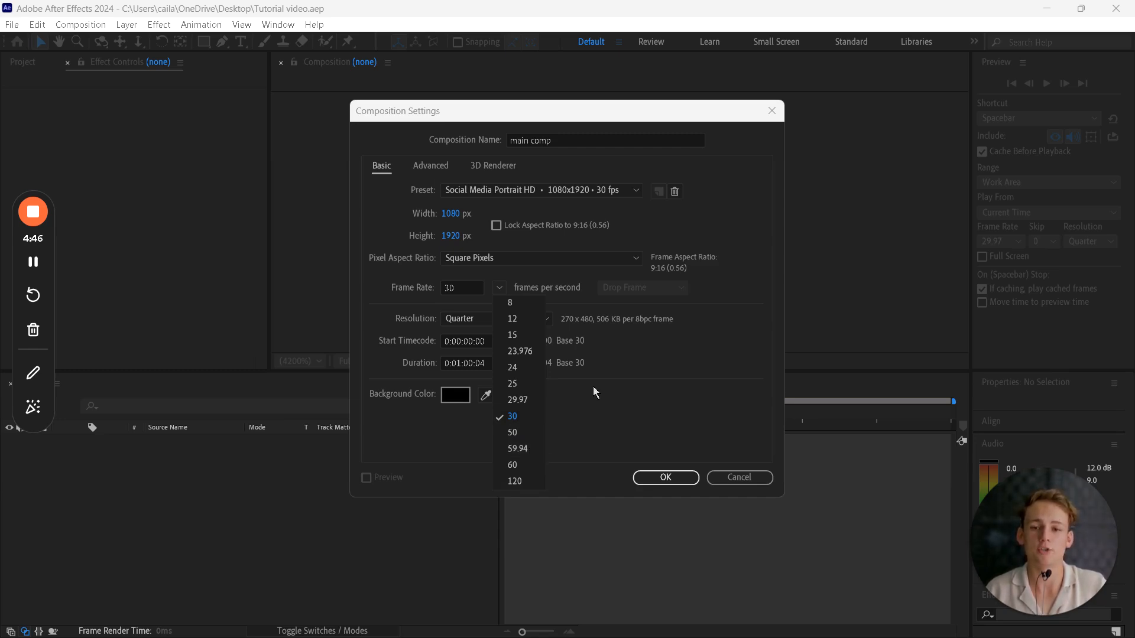
{"action": "left_click", "coordinate": [540, 414]}
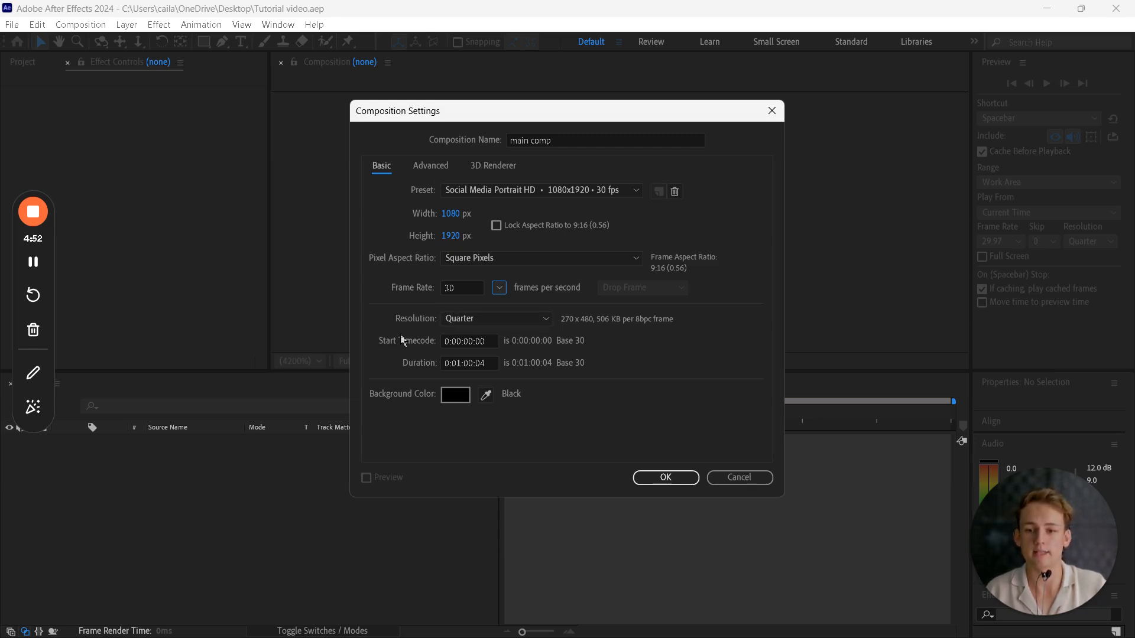
Select Quarter resolution and set the composition's duration to 0:01:00:00.
{"action": "left_click", "coordinate": [450, 319]}
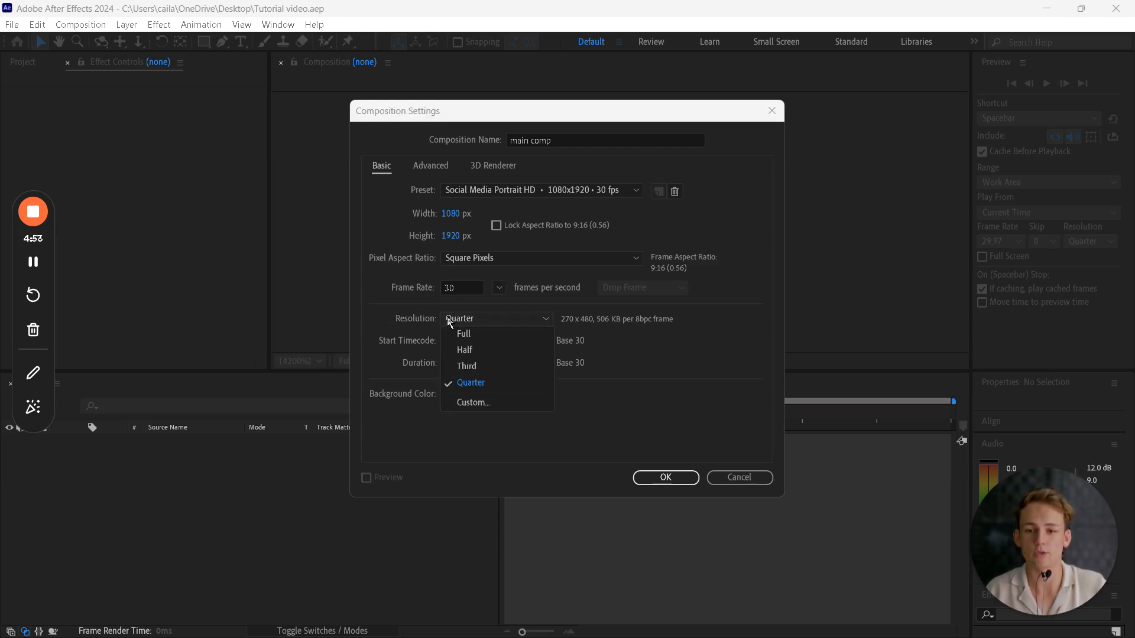
{"action": "left_click", "coordinate": [485, 384]}
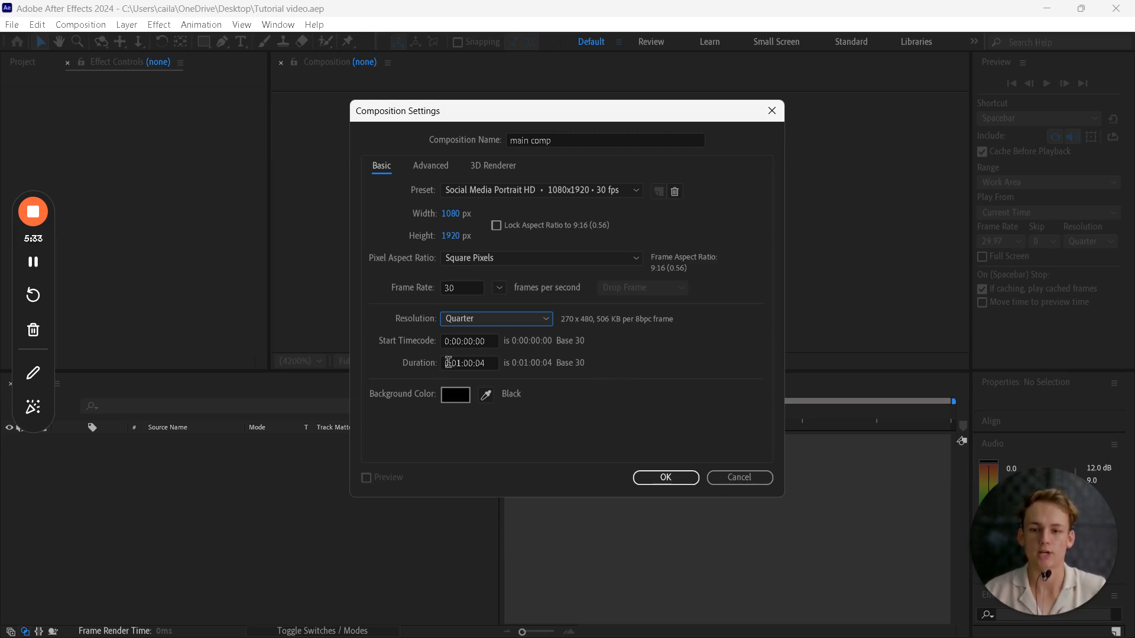
{"action": "left_click", "coordinate": [492, 362]}
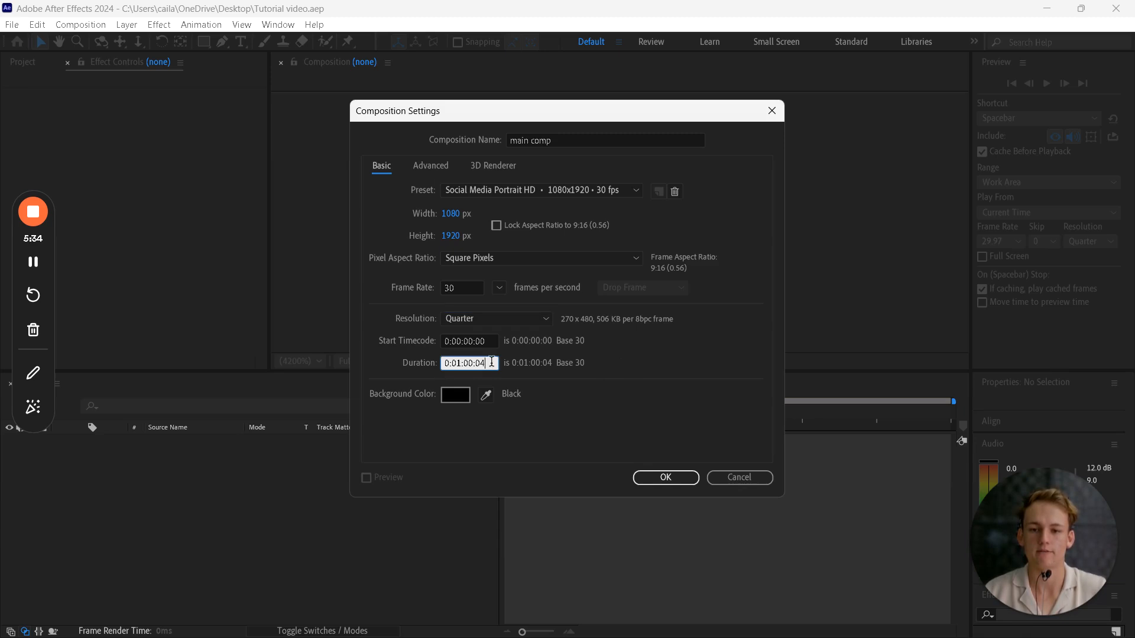
{"action": "key", "text": "BackSpace"}
{"action": "type", "text": "0"}
{"action": "left_click", "coordinate": [559, 412]}
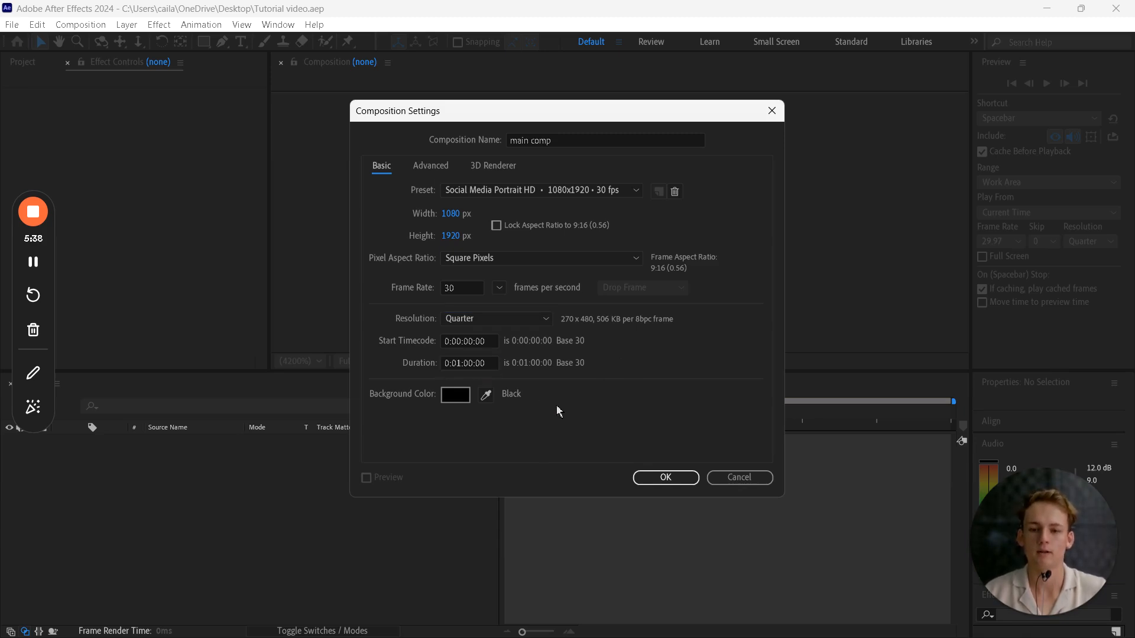
Choose black (000000) as the composition's background color.
{"action": "left_click", "coordinate": [455, 395]}
{"action": "type", "text": "FF9999"}
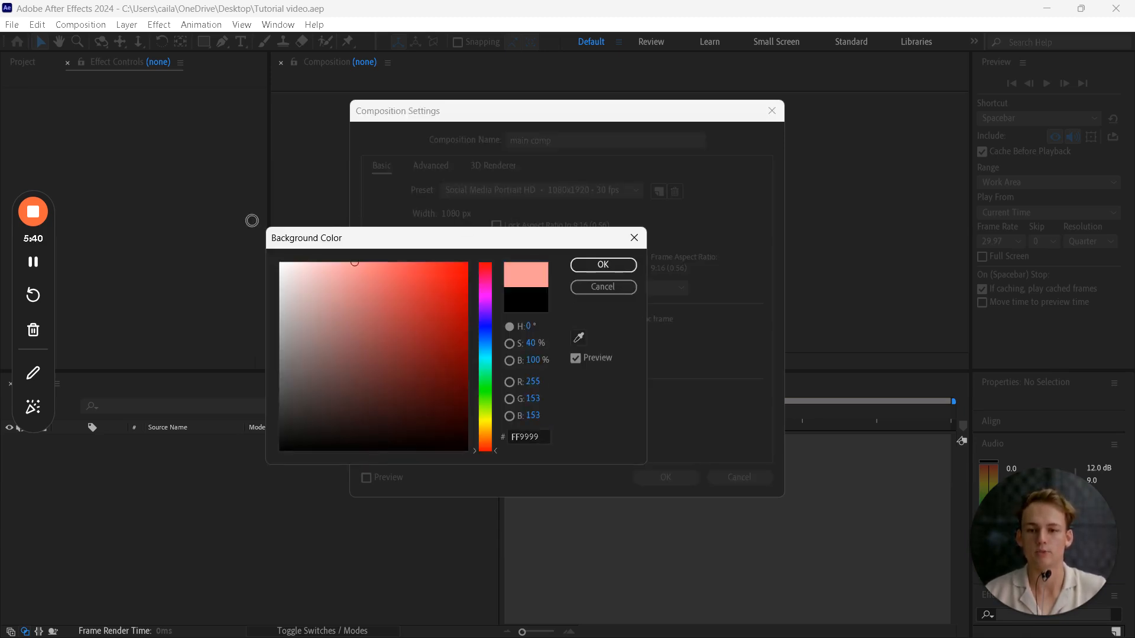
{"action": "left_click_drag", "start_coordinate": [252, 221], "coordinate": [279, 452]}
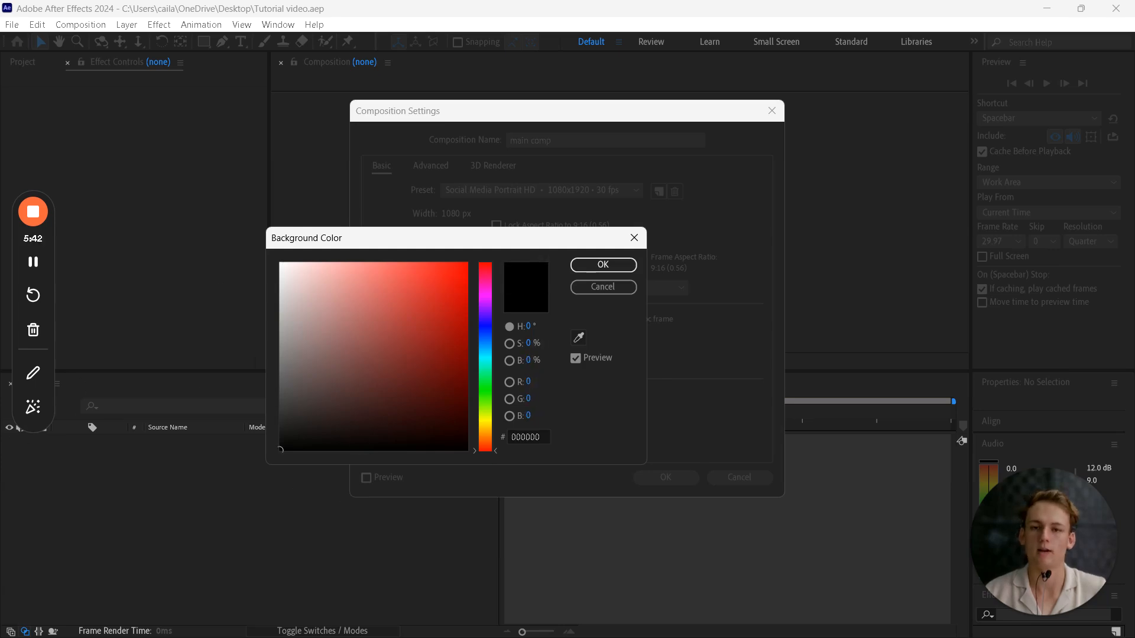
{"action": "left_click", "coordinate": [611, 265]}
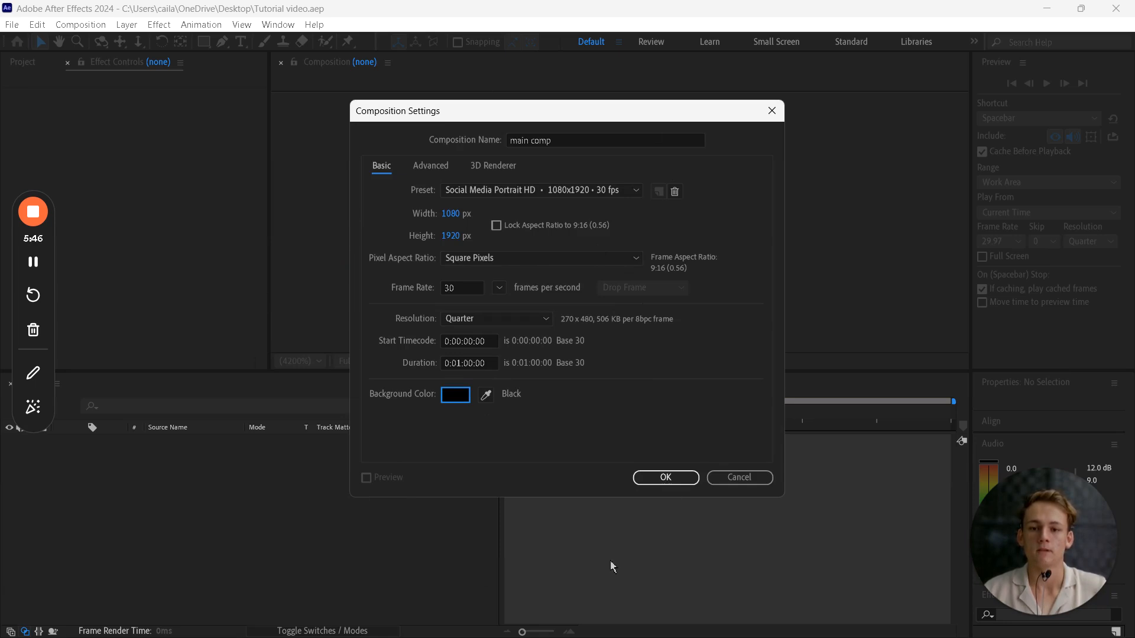
Review the Advanced and 3D Renderer settings, and create the composition.
{"action": "left_click", "coordinate": [426, 170]}
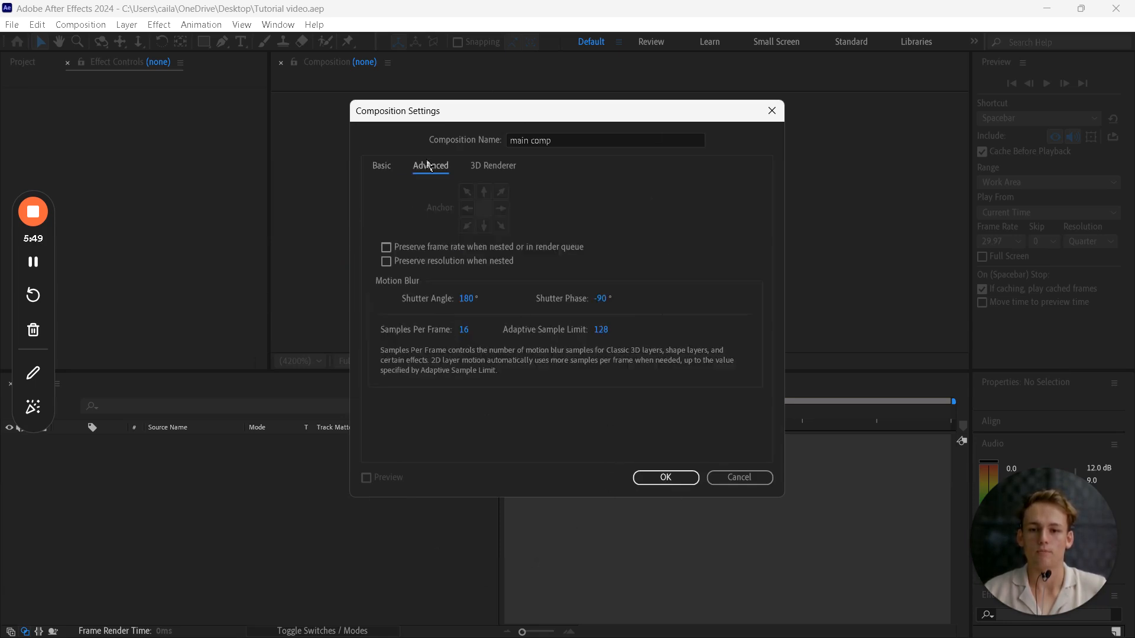
{"action": "left_click", "coordinate": [510, 165]}
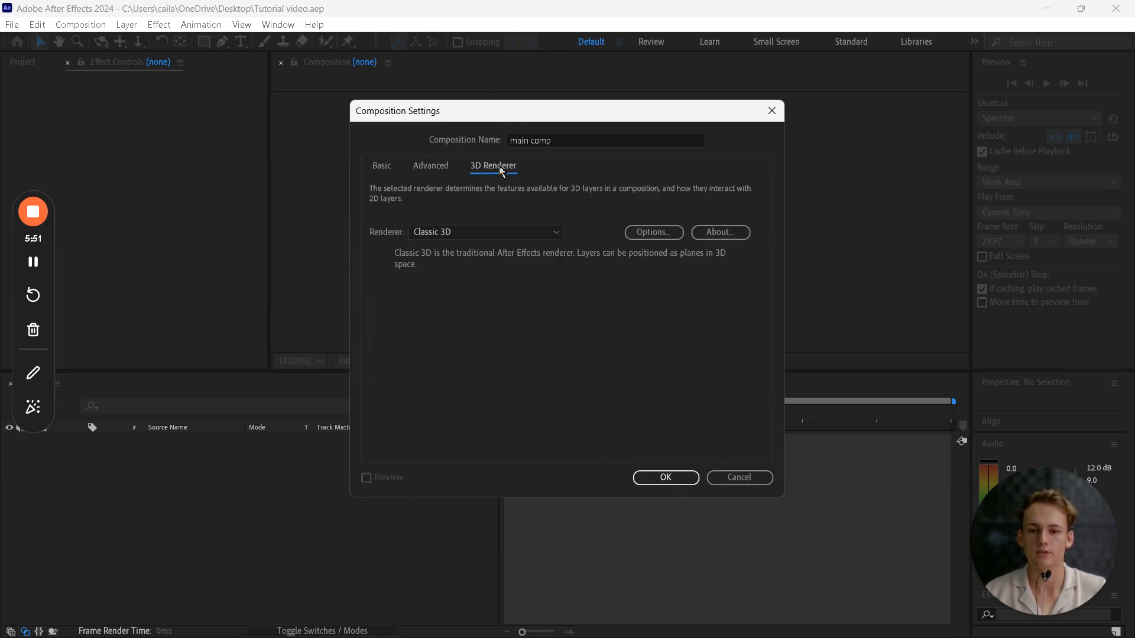
{"action": "left_click", "coordinate": [382, 168]}
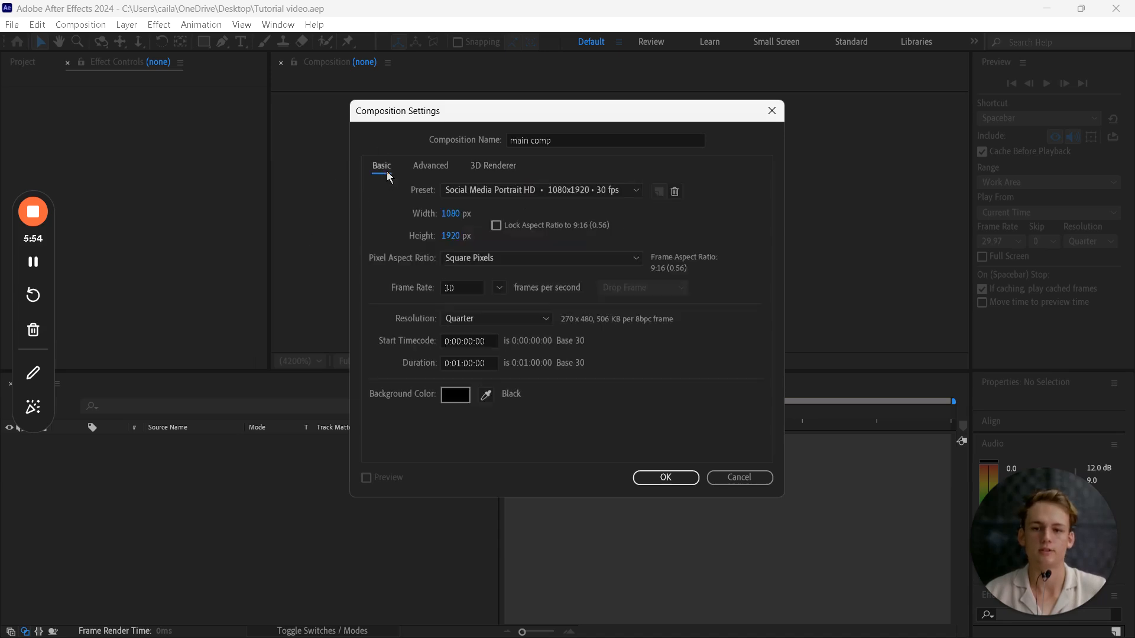
{"action": "left_click", "coordinate": [637, 479]}
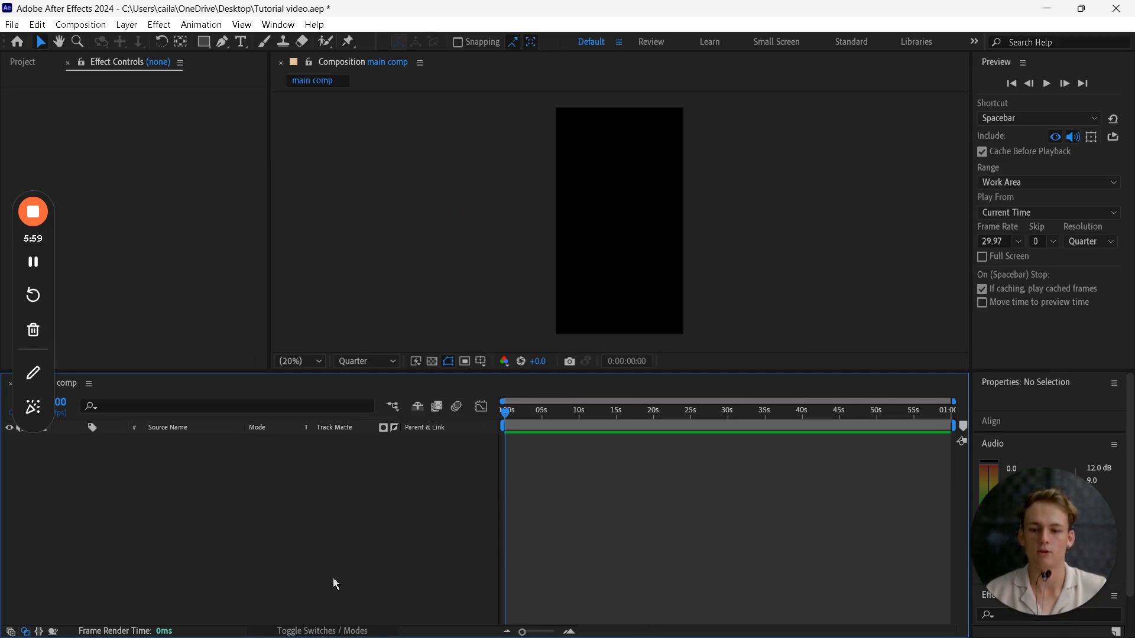
Switch to the PowerPoint slide show and reveal the point about the save location.
{"action": "key", "text": "super"}
{"action": "mouse_move", "coordinate": [322, 620]}
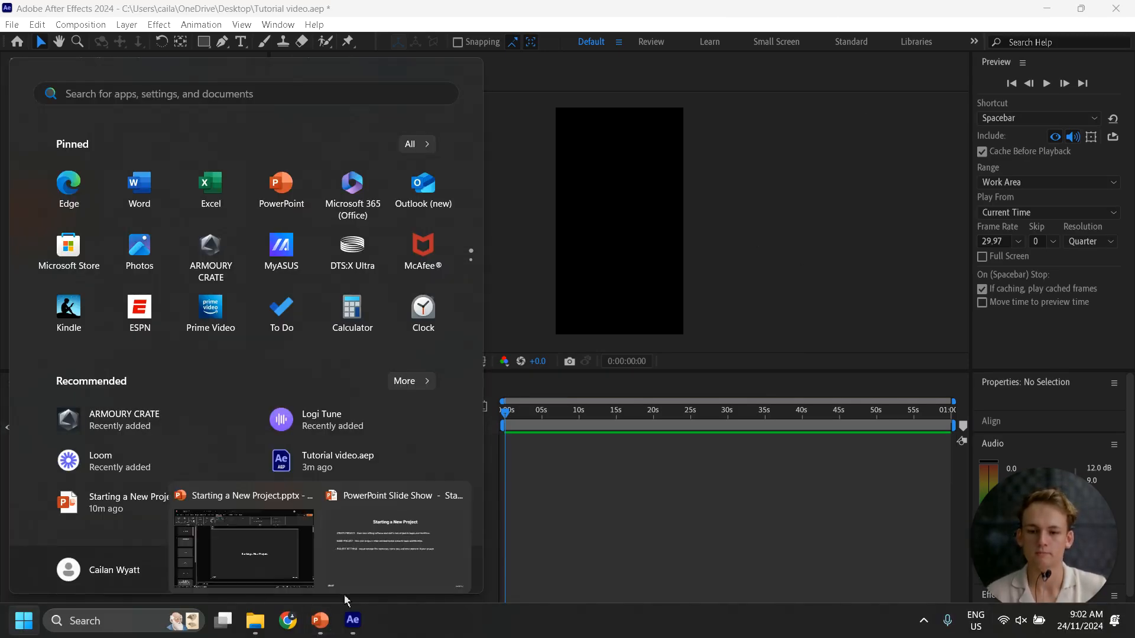
{"action": "left_click", "coordinate": [349, 585]}
{"action": "key", "text": "Right"}
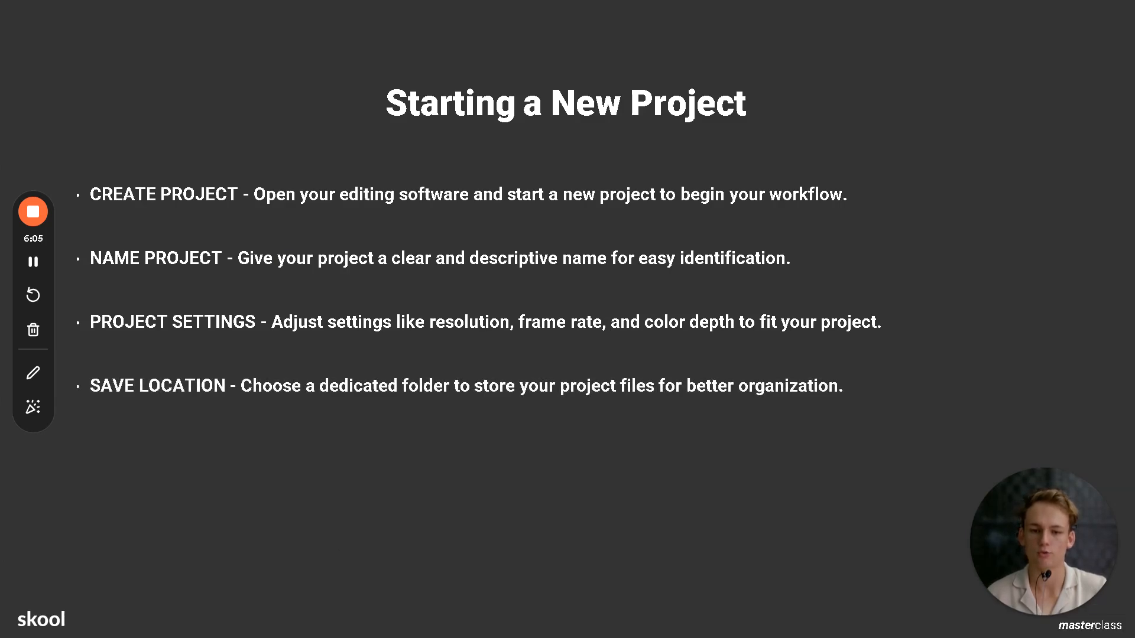
Switch to File Explorer through After Effects, maximize its window and show the contents of the Desktop folder.
{"action": "key", "text": "super"}
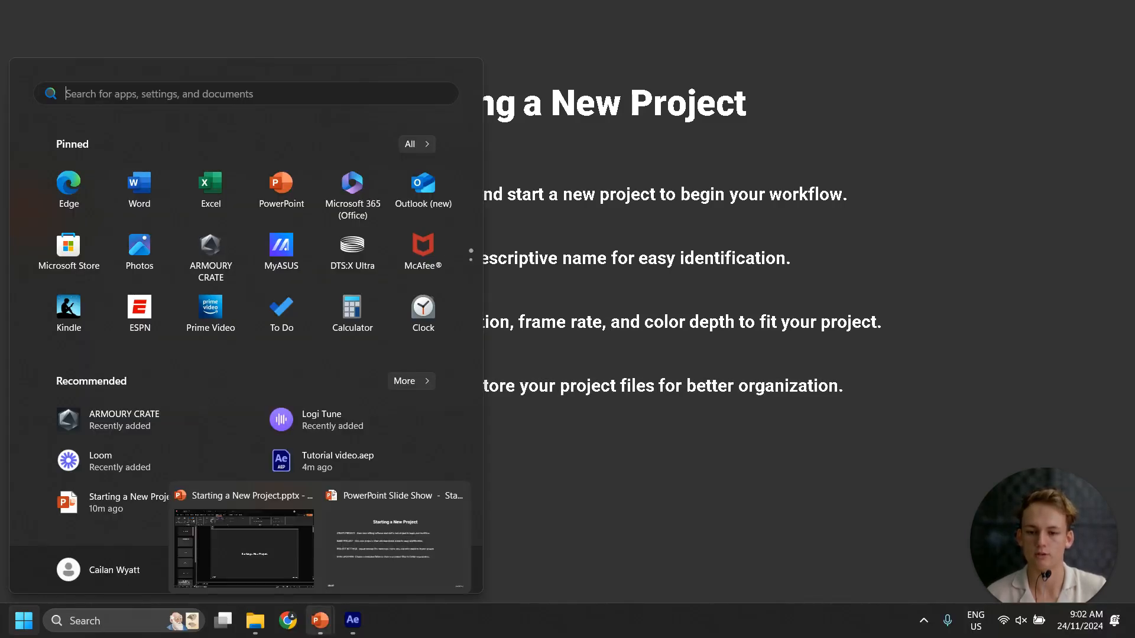
{"action": "left_click", "coordinate": [353, 633]}
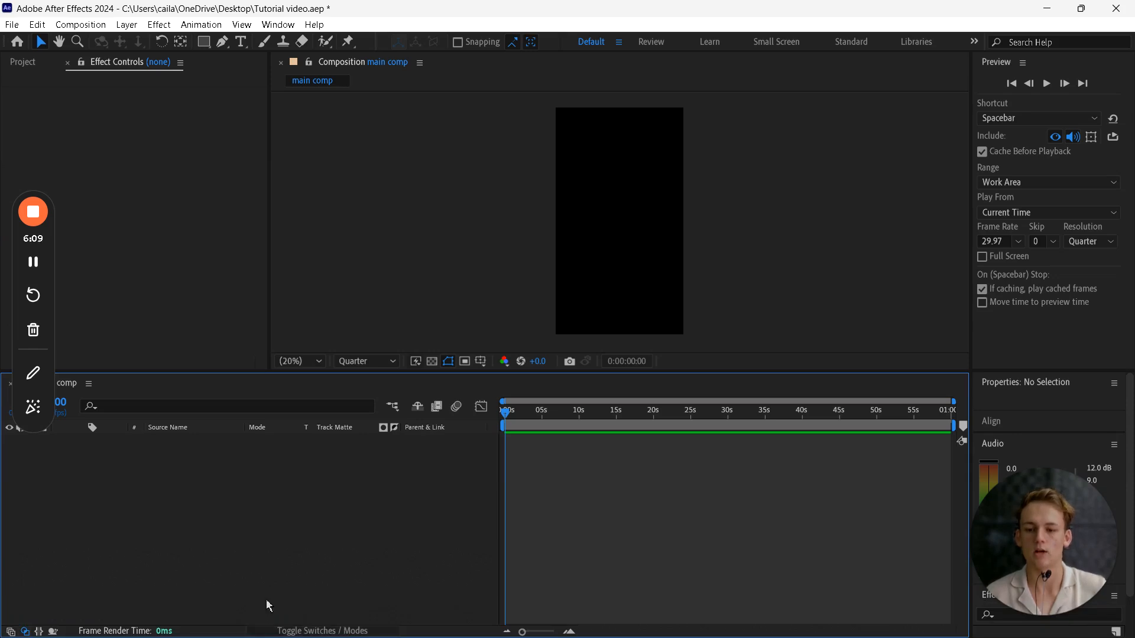
{"action": "key", "text": "super"}
{"action": "left_click", "coordinate": [261, 627]}
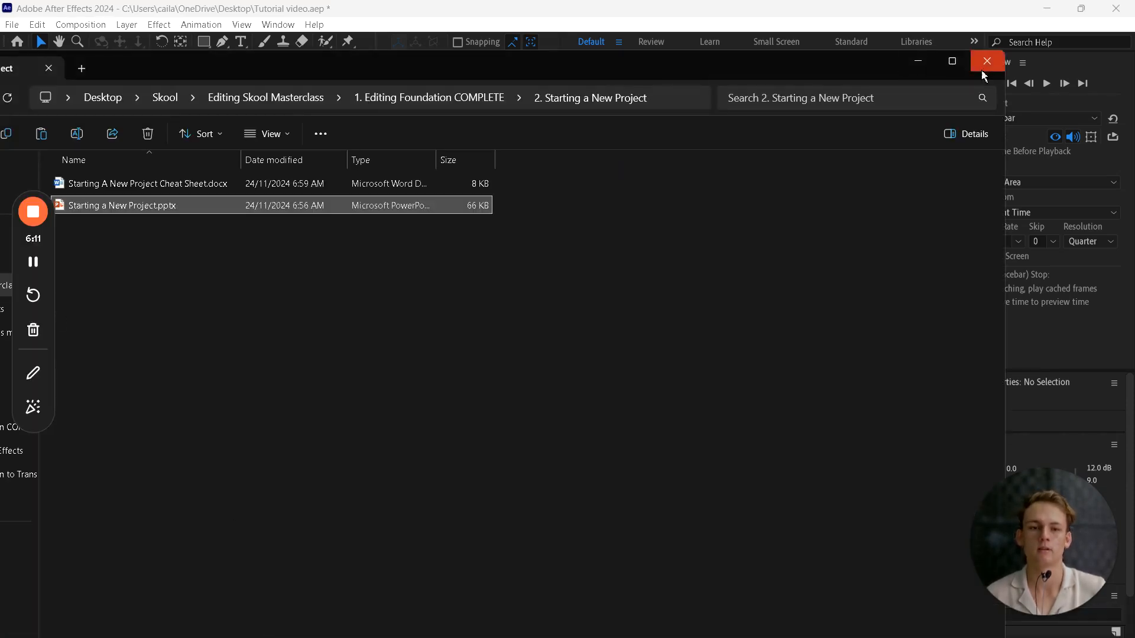
{"action": "left_click", "coordinate": [952, 61]}
{"action": "left_click", "coordinate": [84, 183]}
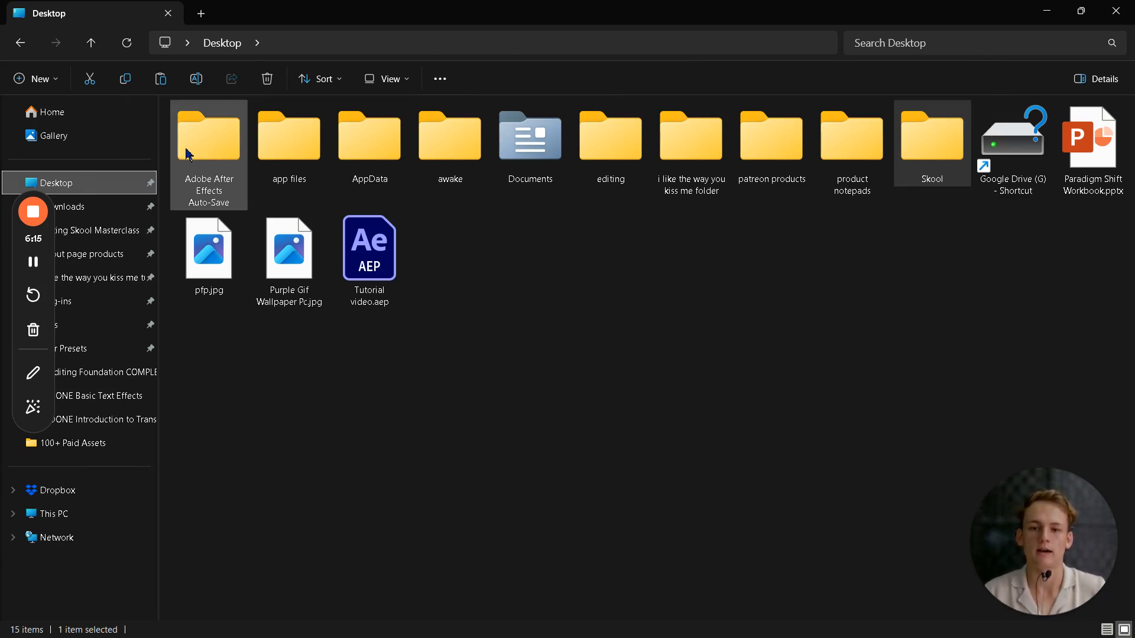
Browse from the Desktop's "editing" folder through "after effects" into the "AE SAVES" folder.
{"action": "left_click", "coordinate": [632, 153]}
{"action": "double_click", "coordinate": [630, 153]}
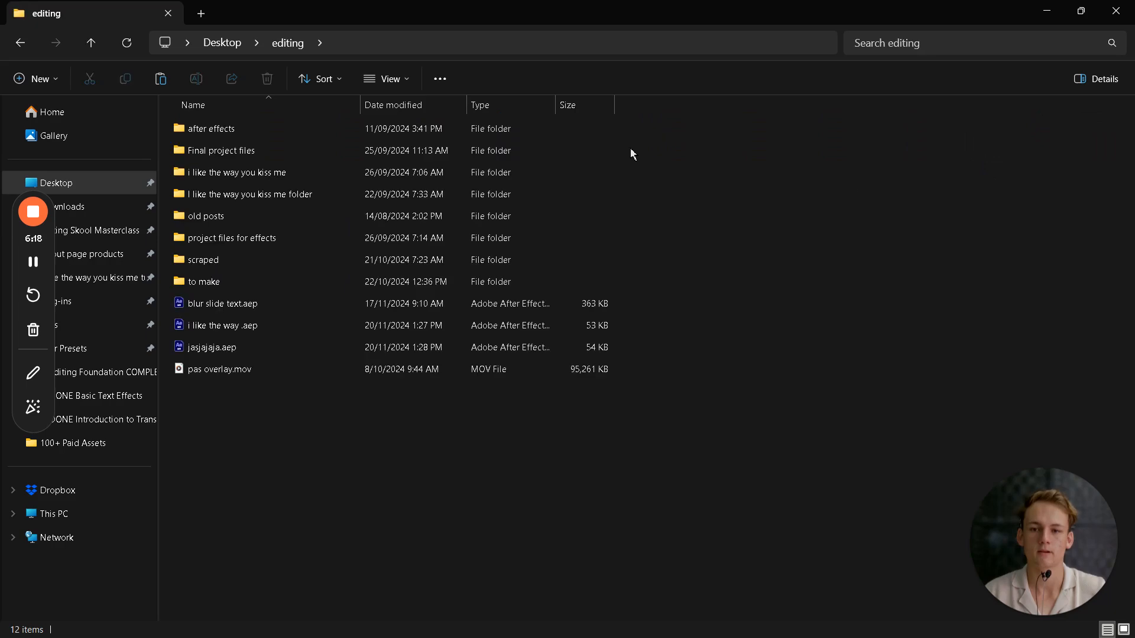
{"action": "double_click", "coordinate": [290, 134]}
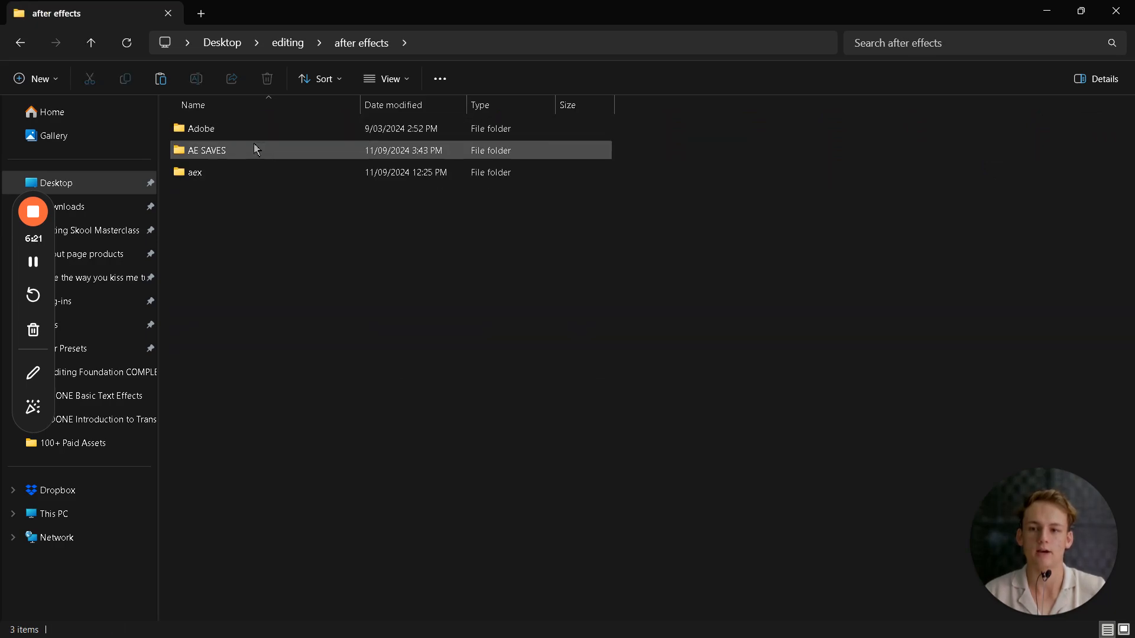
{"action": "left_click", "coordinate": [256, 149]}
{"action": "double_click", "coordinate": [256, 150]}
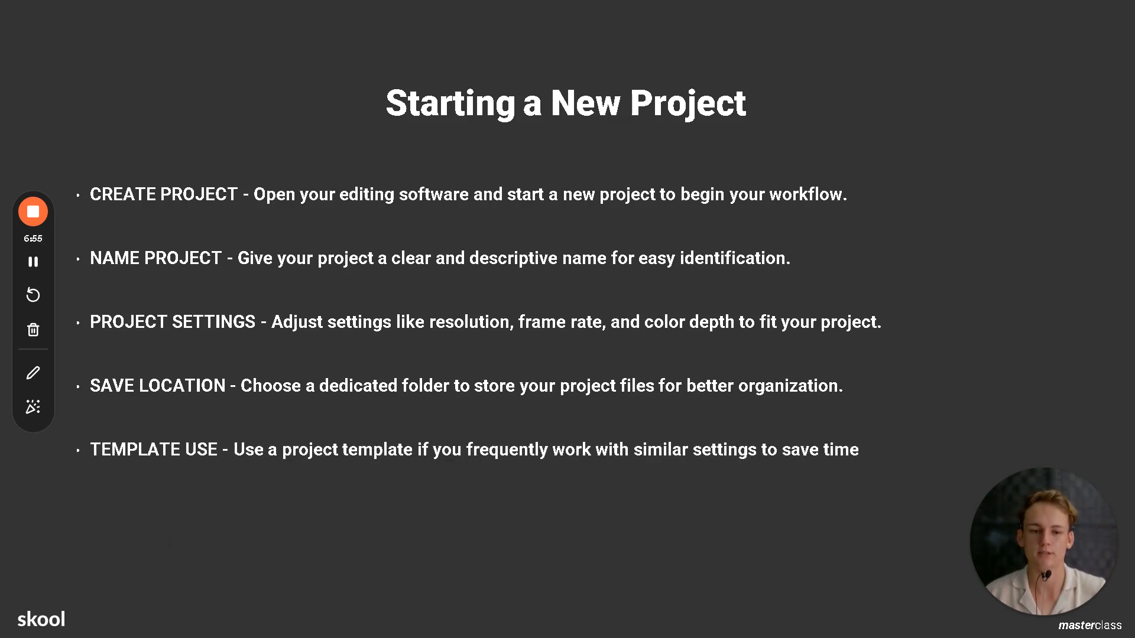
Switch to After Effects, view the preset list in the settings of "main comp", and close the settings without changes.
{"action": "key", "text": "super"}
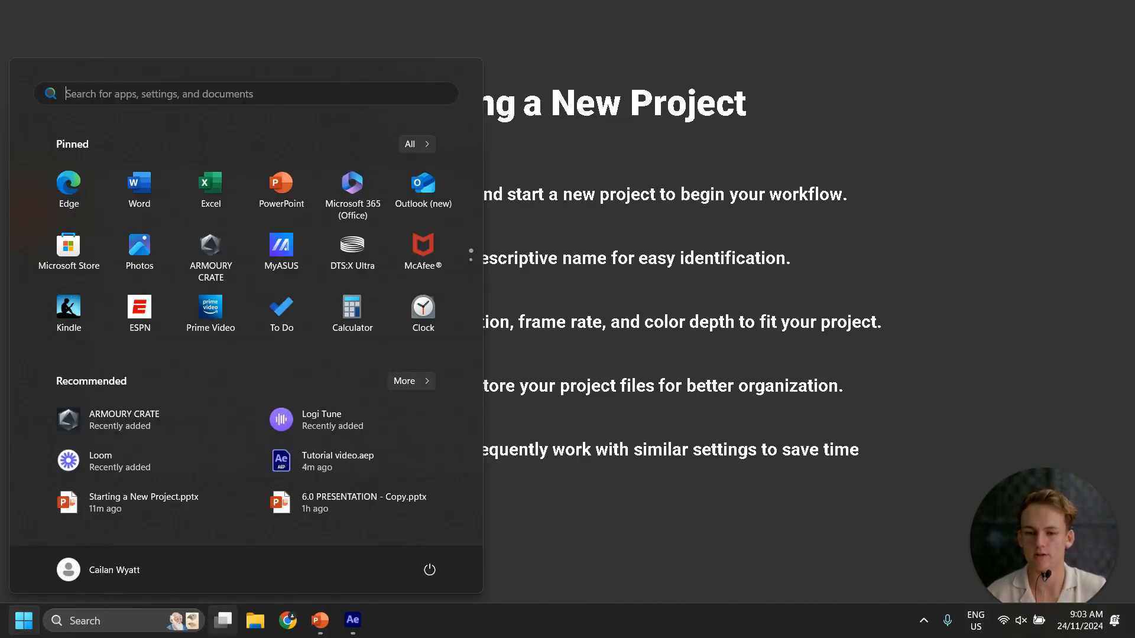
{"action": "left_click", "coordinate": [319, 621]}
{"action": "right_click", "coordinate": [426, 263]}
{"action": "left_click", "coordinate": [478, 295]}
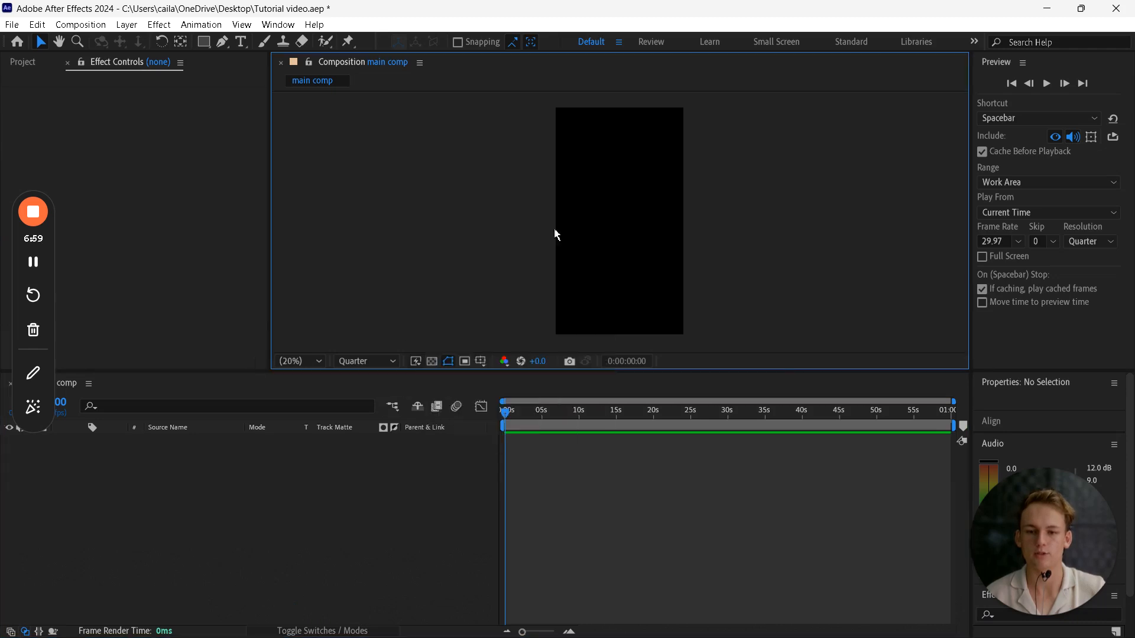
{"action": "left_click", "coordinate": [527, 190]}
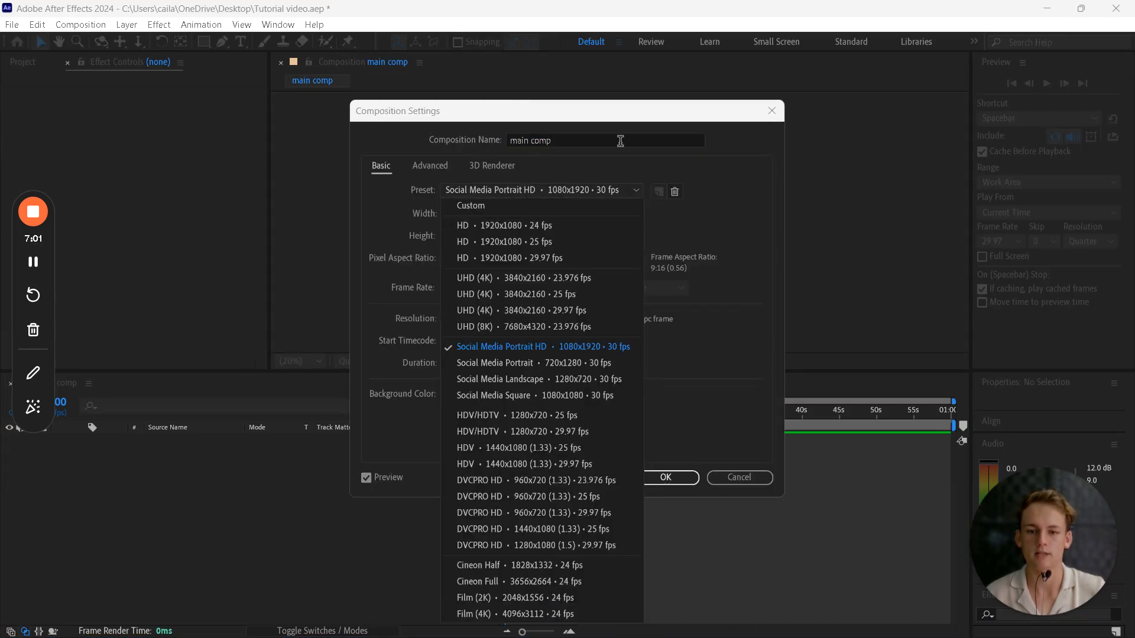
{"action": "left_click", "coordinate": [768, 113]}
{"action": "left_click", "coordinate": [768, 114]}
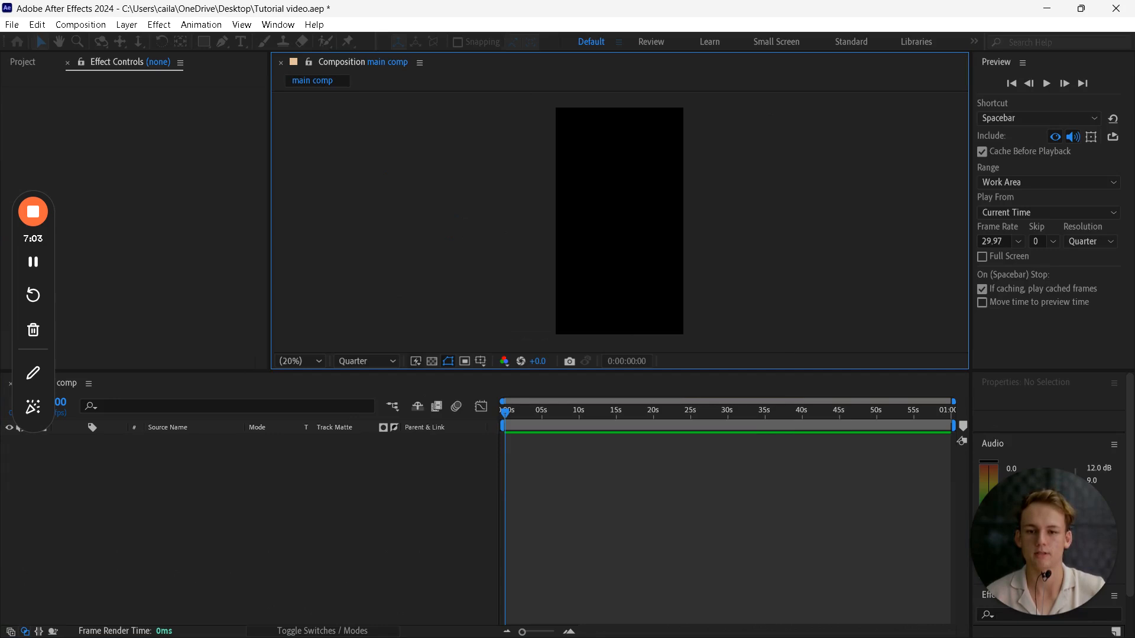
Switch to the PowerPoint slide show and advance to the Summary slide.
{"action": "key", "text": "super"}
{"action": "left_click", "coordinate": [353, 623]}
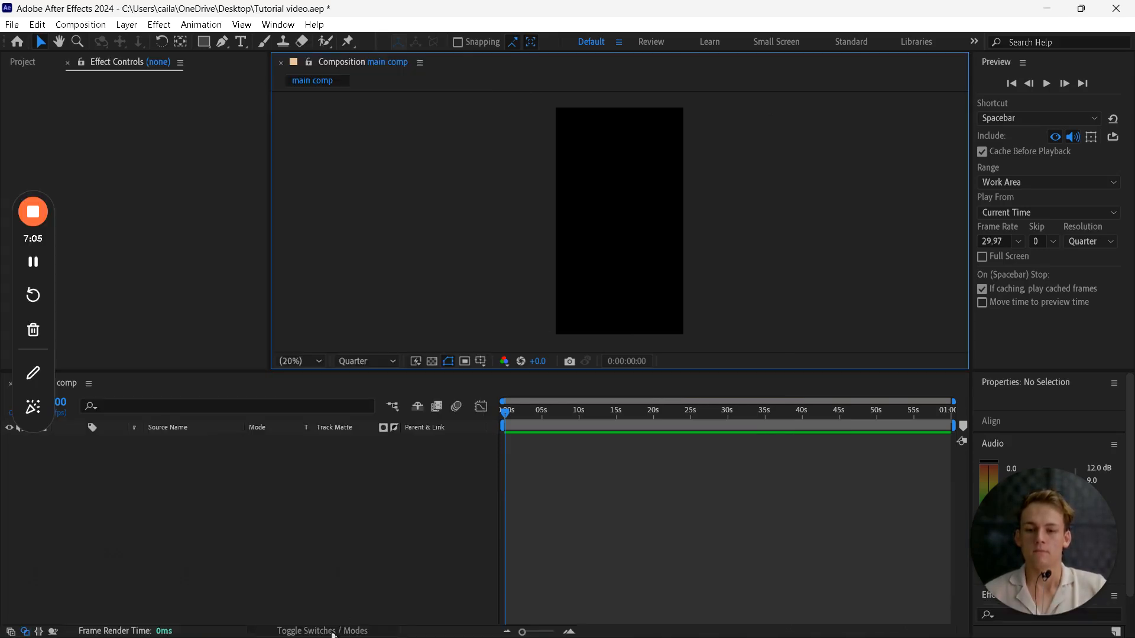
{"action": "key", "text": "super"}
{"action": "mouse_move", "coordinate": [320, 627]}
{"action": "left_click", "coordinate": [381, 556]}
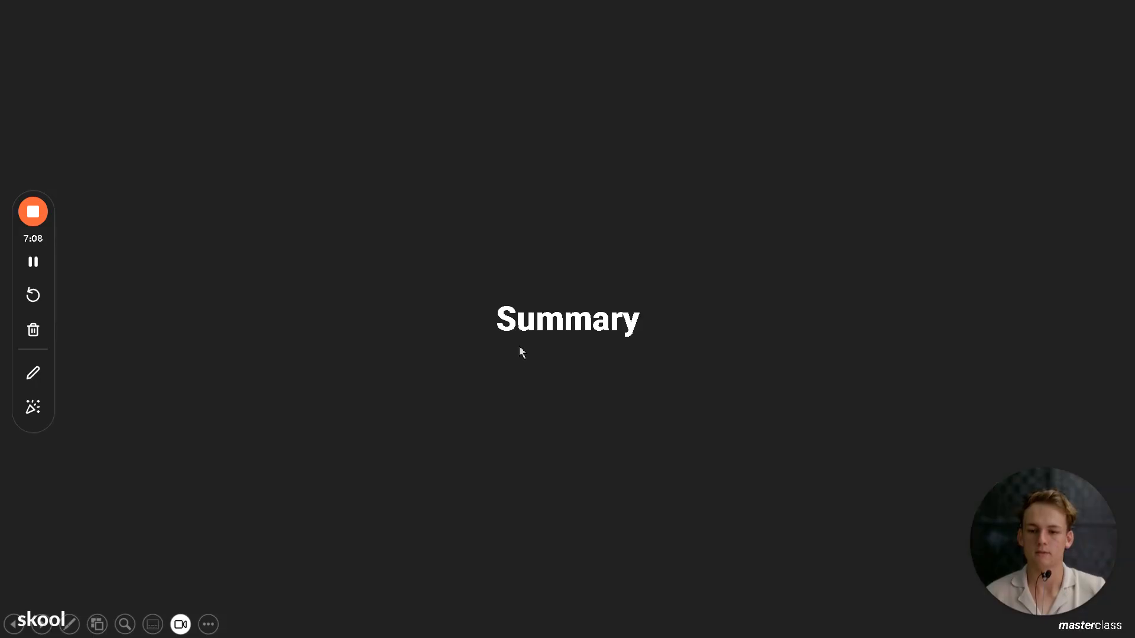